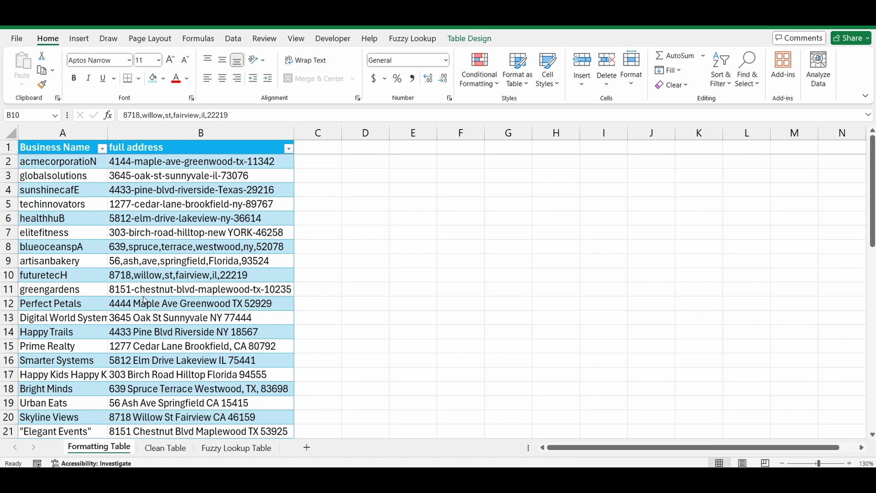
# - Switch to the Clean Table sheet to view business name, street address, suburb, state and zip columns
pyautogui.click(176, 448)
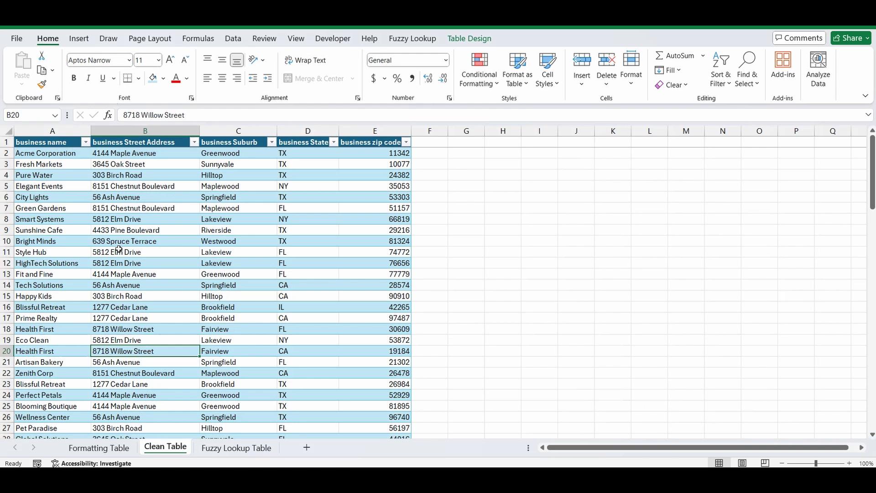
pyautogui.click(235, 448)
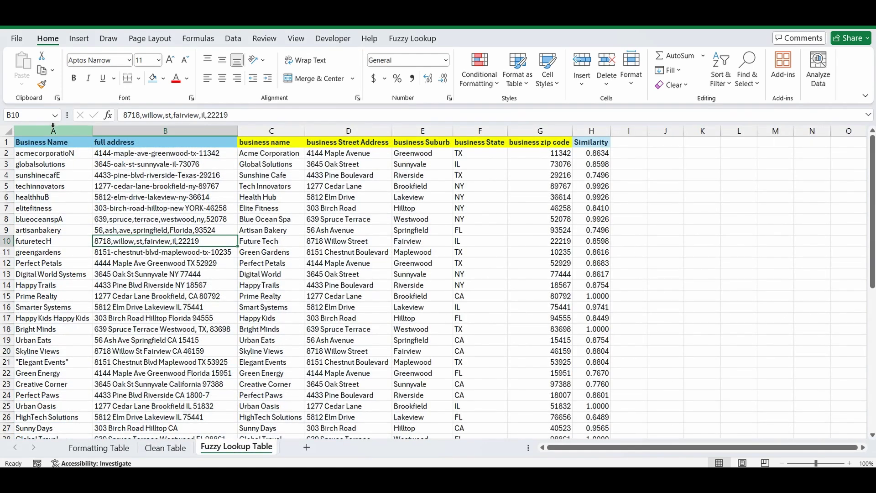
pyautogui.moveTo(53, 125); pyautogui.dragTo(165, 131)
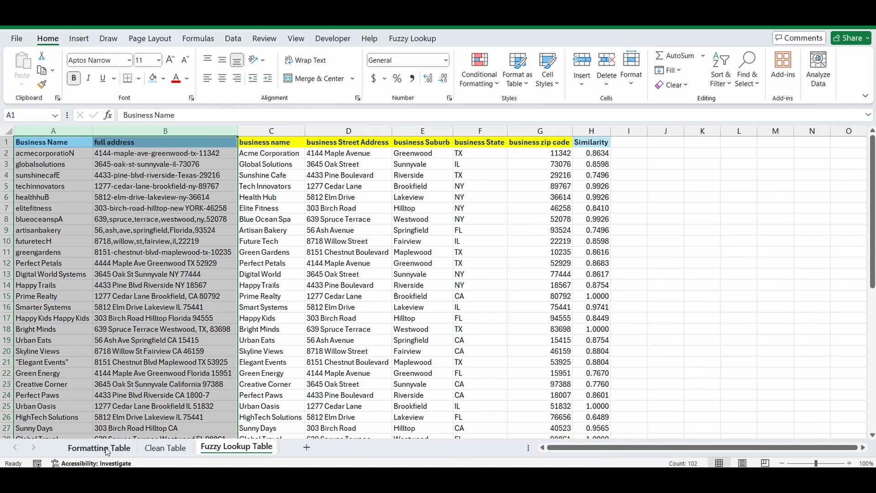
pyautogui.moveTo(265, 133); pyautogui.dragTo(540, 131)
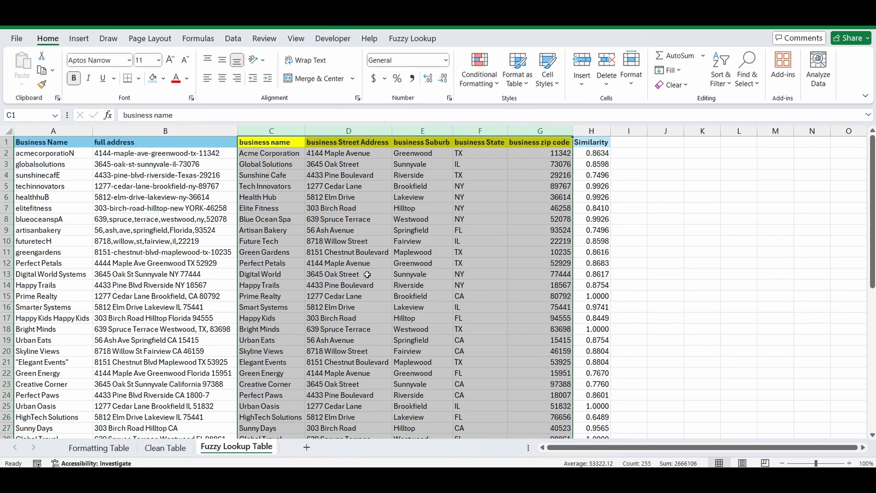
pyautogui.click(596, 130)
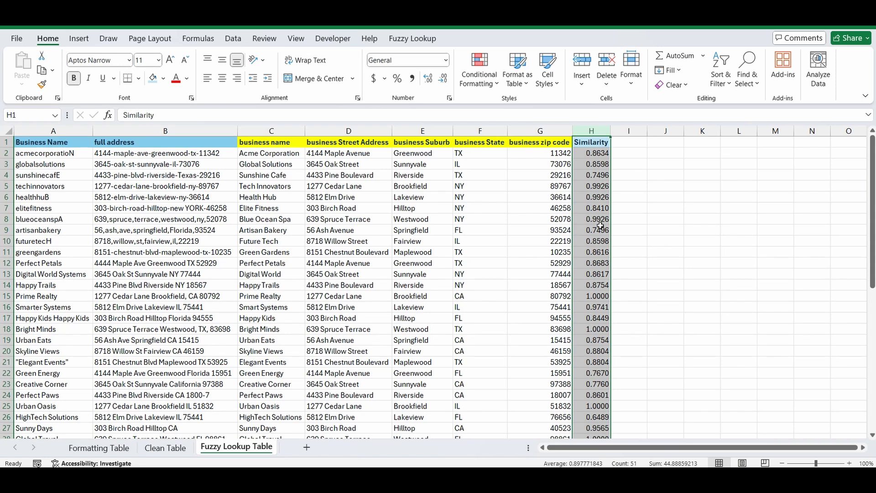
pyautogui.moveTo(593, 296); pyautogui.dragTo(52, 296)
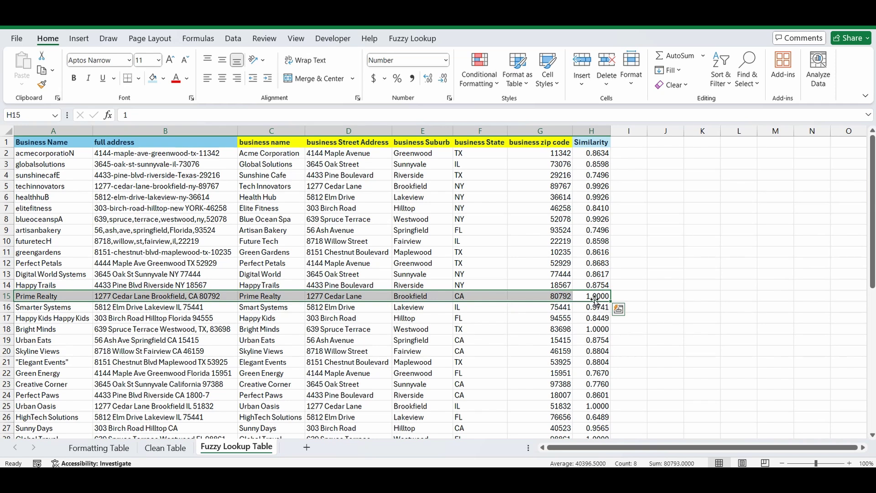
pyautogui.moveTo(65, 296); pyautogui.dragTo(529, 297)
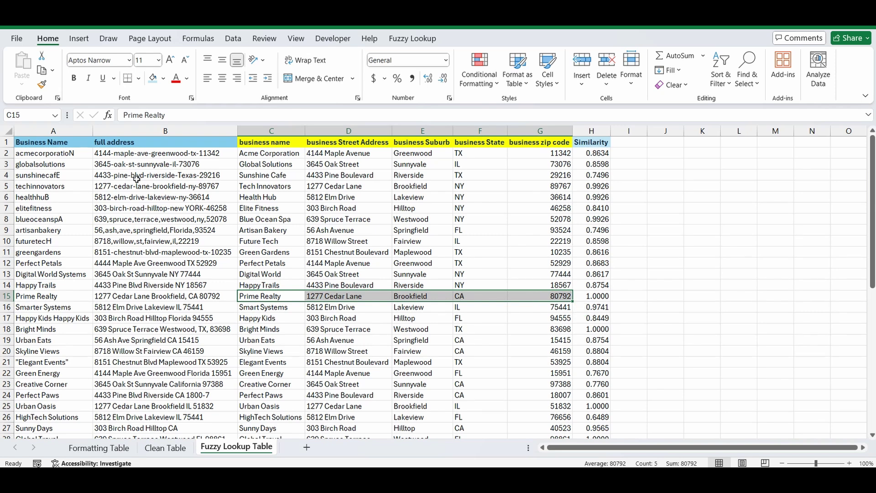
pyautogui.click(592, 153)
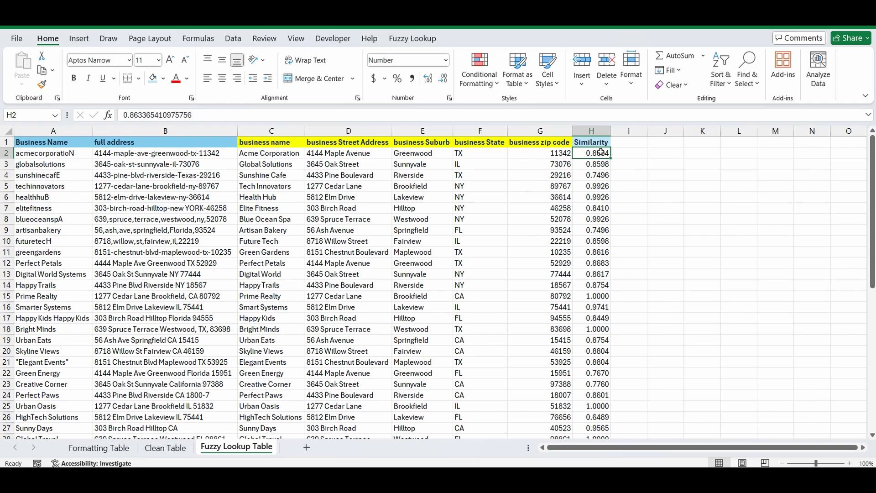
pyautogui.click(51, 154)
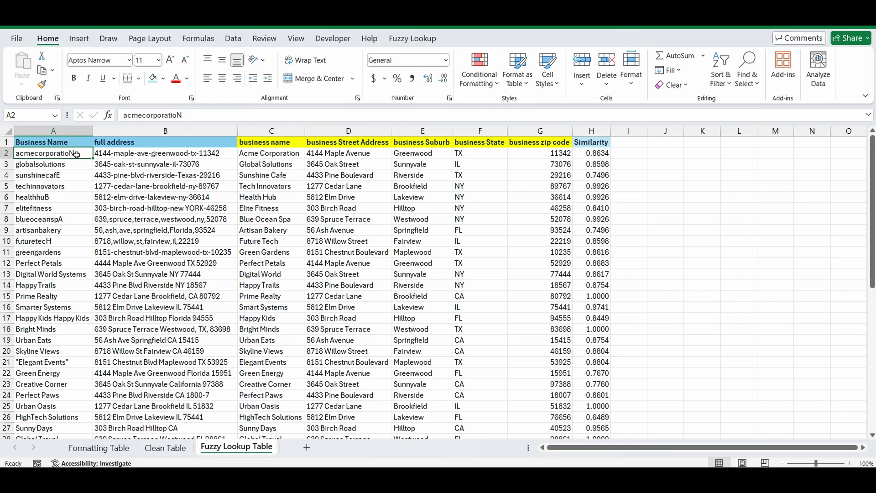
pyautogui.click(272, 154)
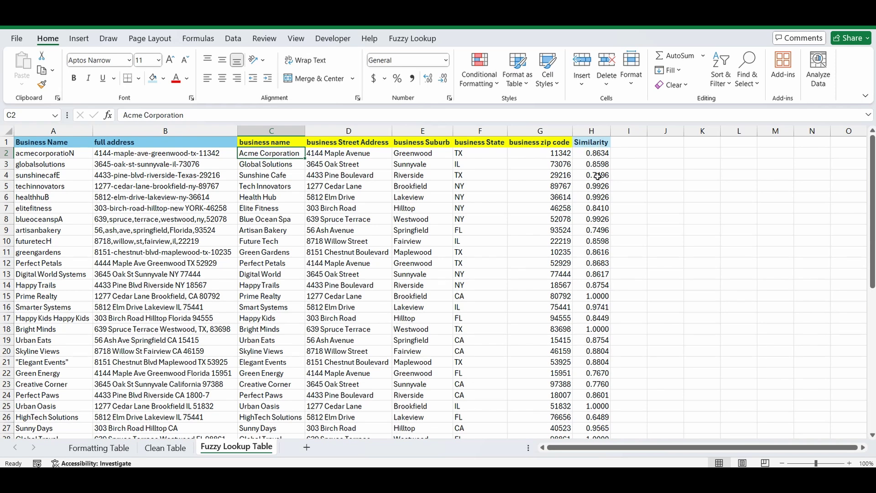
# - Scroll down through the remaining matched output rows and back up to review them
pyautogui.scroll(-5, 596, 191)
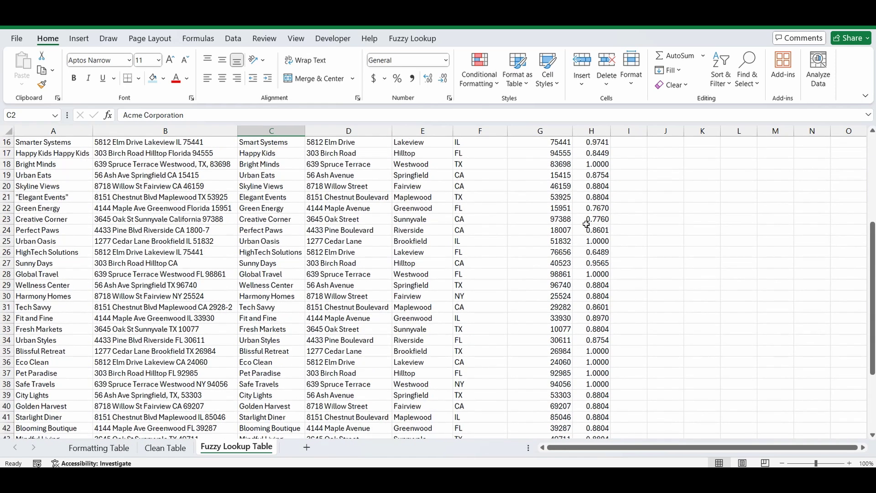
pyautogui.scroll(-2, 581, 280)
pyautogui.scroll(1, 592, 294)
pyautogui.scroll(7, 592, 295)
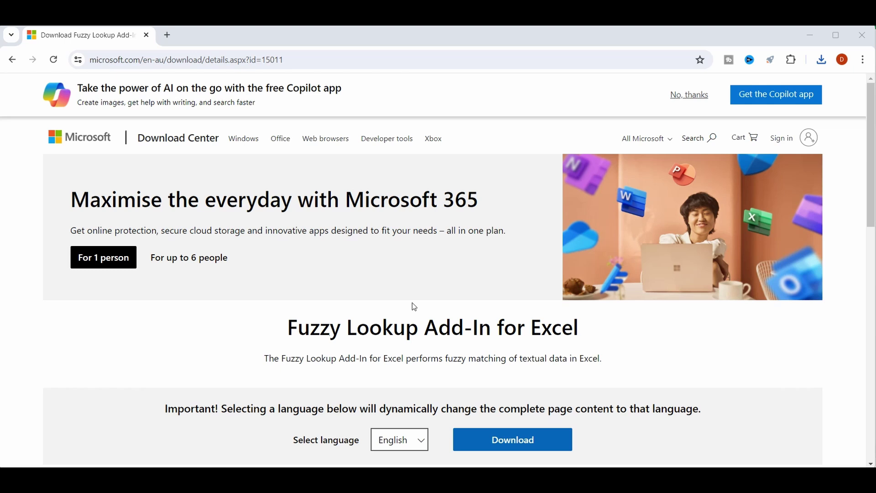
# - Download the Fuzzy Lookup Add-In installer and run Setup (2).exe from Chrome's downloads
pyautogui.scroll(-1, 415, 307)
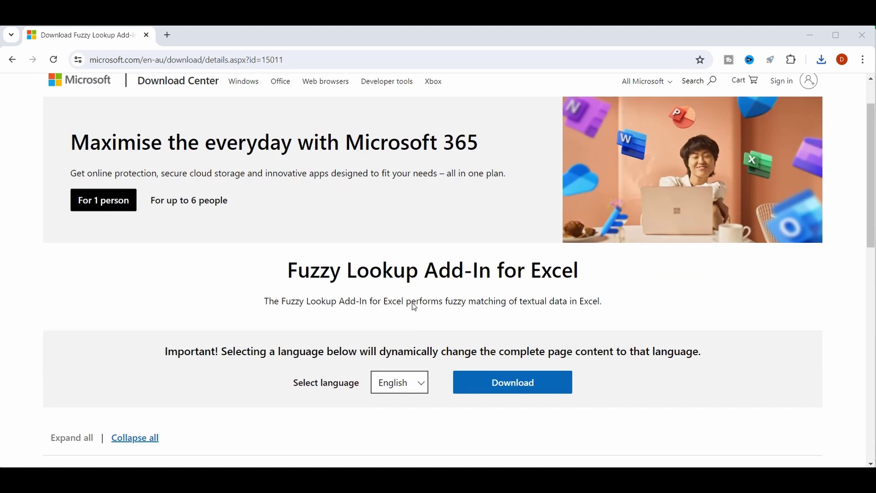
pyautogui.click(506, 388)
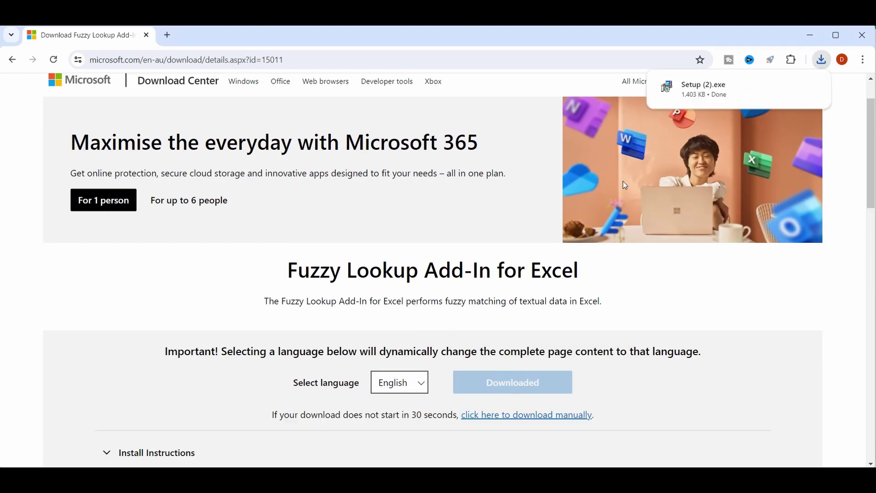
pyautogui.moveTo(734, 92)
pyautogui.moveTo(690, 89)
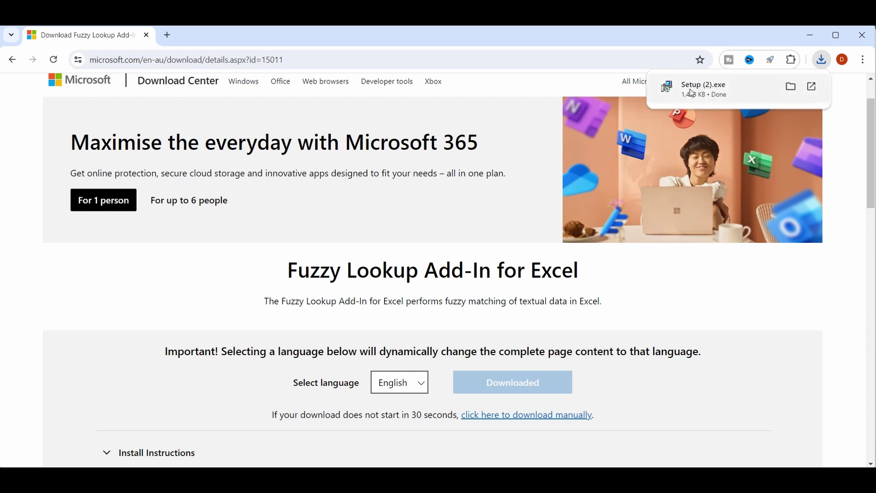
pyautogui.click(691, 93)
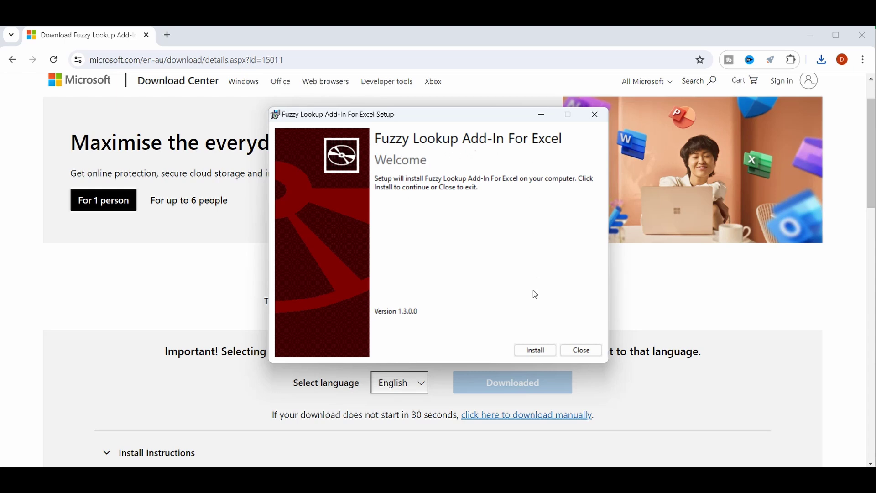
# - Accept the licence terms and install Fuzzy Lookup with default options, finishing with Open Install Folder checked
pyautogui.click(534, 352)
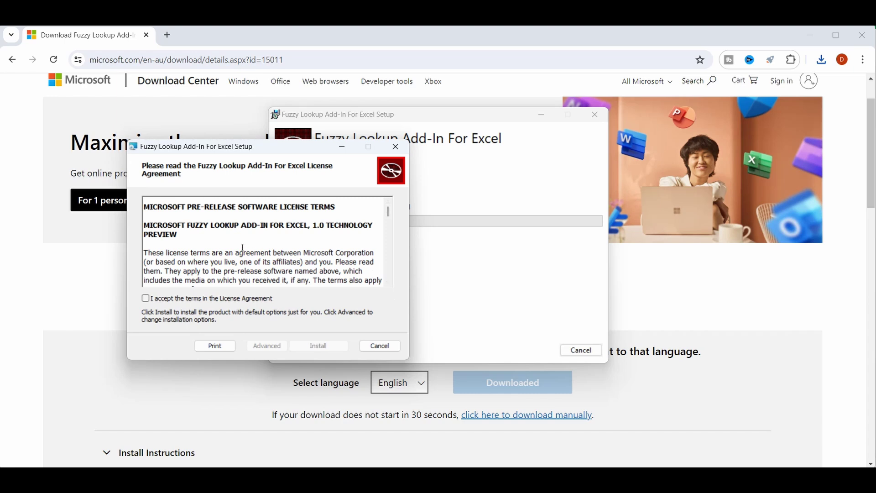
pyautogui.click(149, 301)
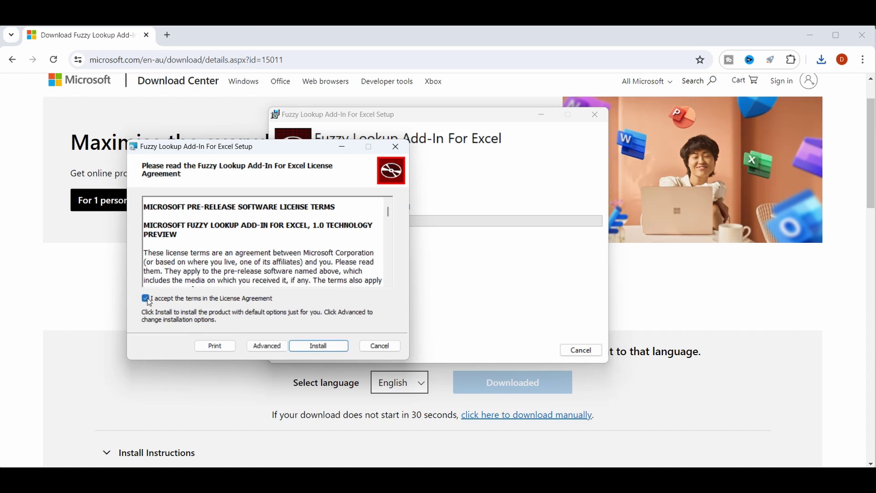
pyautogui.click(327, 347)
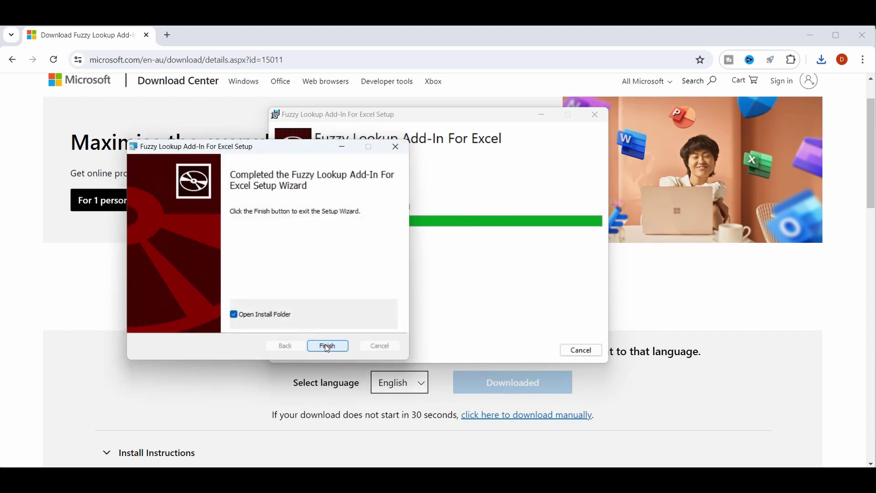
pyautogui.click(326, 345)
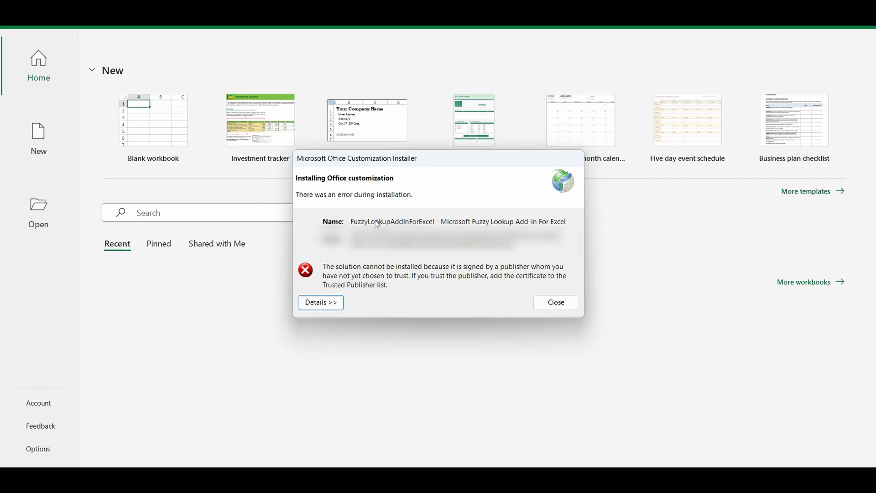
# - Close the Office Customization Installer's untrusted-publisher error
pyautogui.click(559, 303)
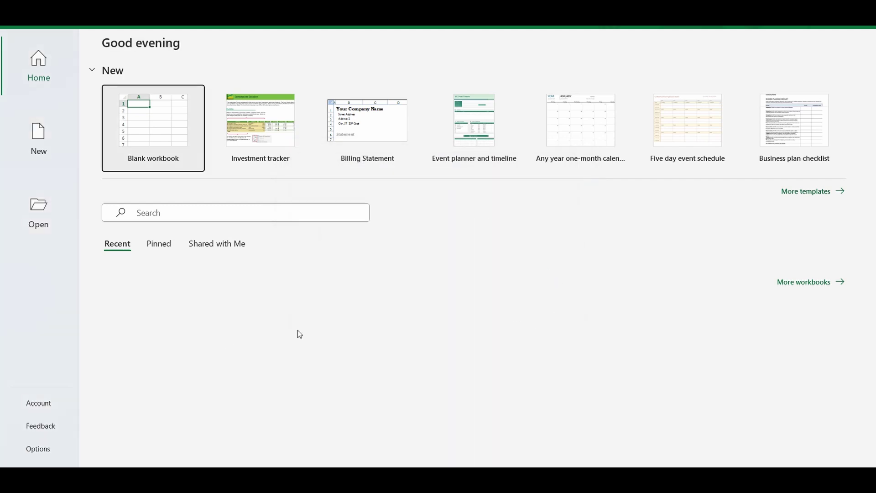
# - Try enabling Fuzzy Lookup Add-In For Excel under COM Add-ins in Excel Options
pyautogui.click(39, 451)
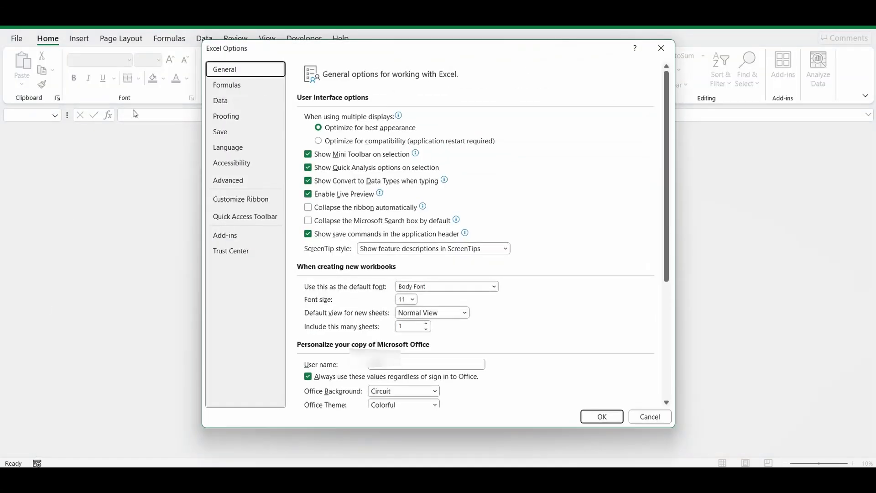
pyautogui.click(228, 237)
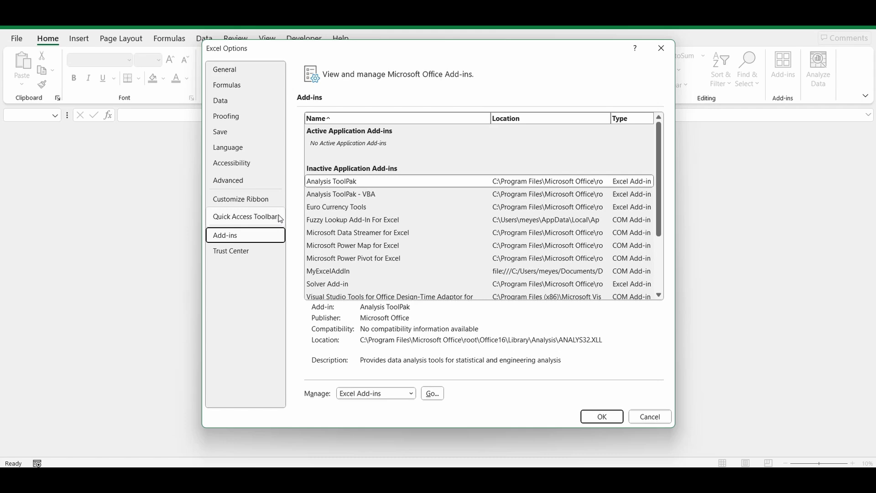
pyautogui.click(411, 395)
pyautogui.click(365, 416)
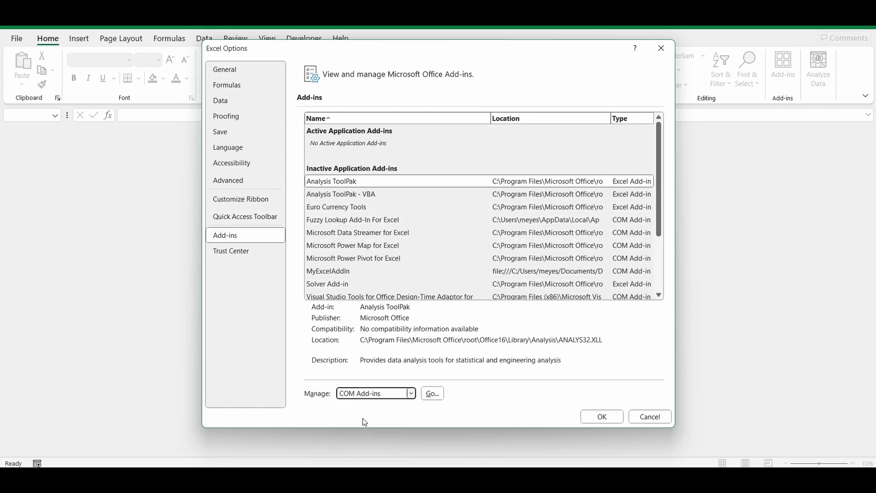
pyautogui.click(433, 395)
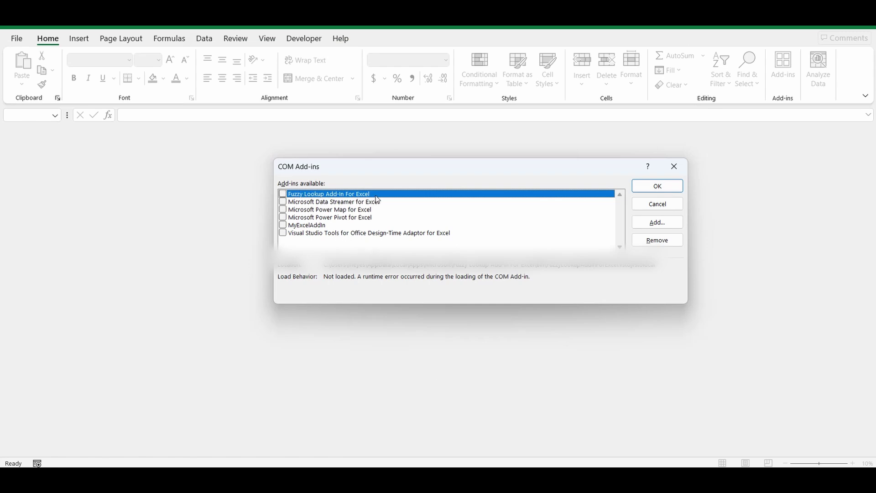
pyautogui.click(282, 193)
pyautogui.click(653, 186)
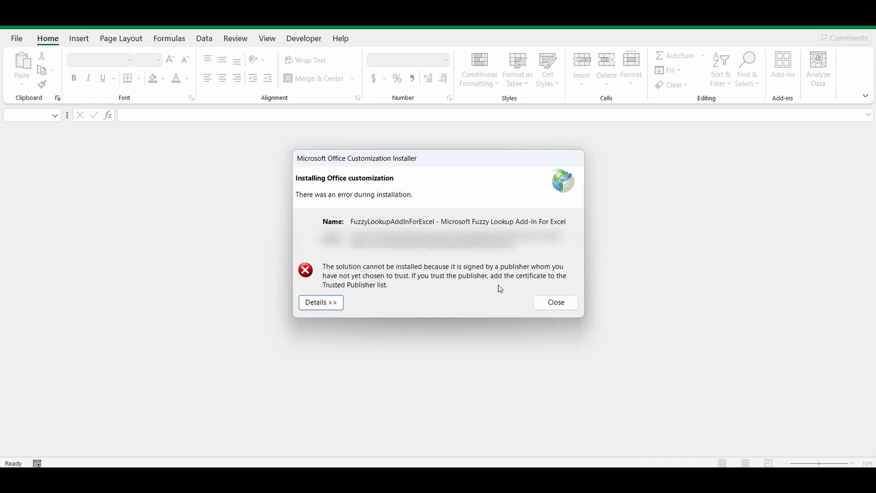
# - Dismiss the error and clear the Trust Center's trusted-publisher signing requirement for add-ins
pyautogui.click(555, 308)
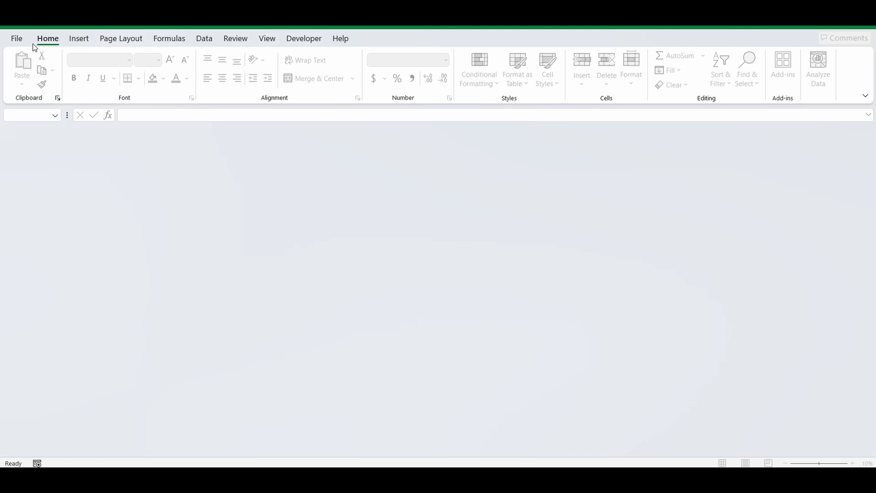
pyautogui.click(17, 38)
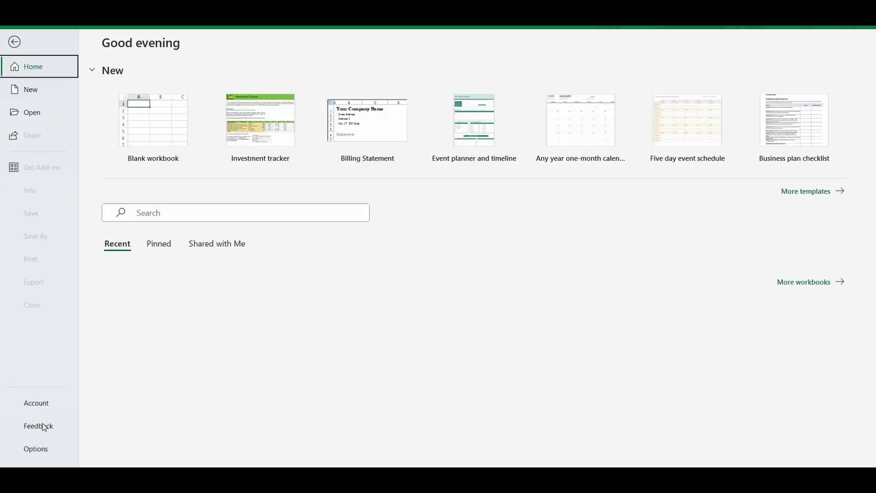
pyautogui.click(38, 451)
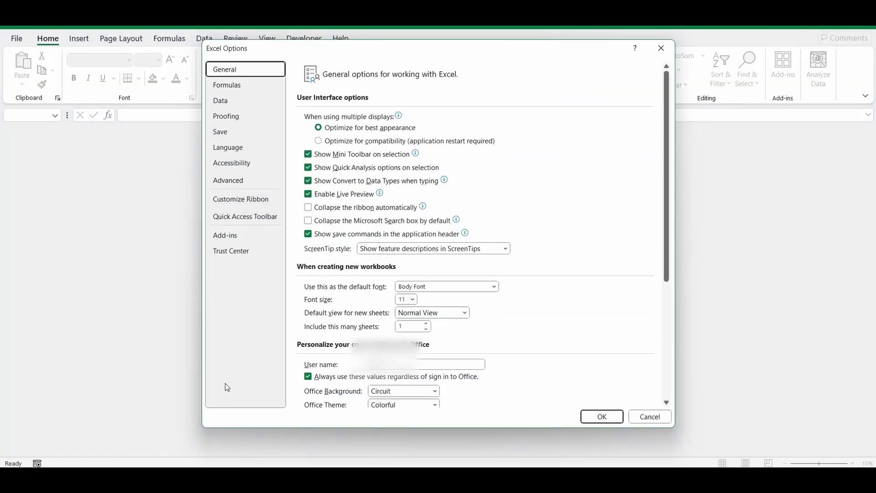
pyautogui.click(236, 251)
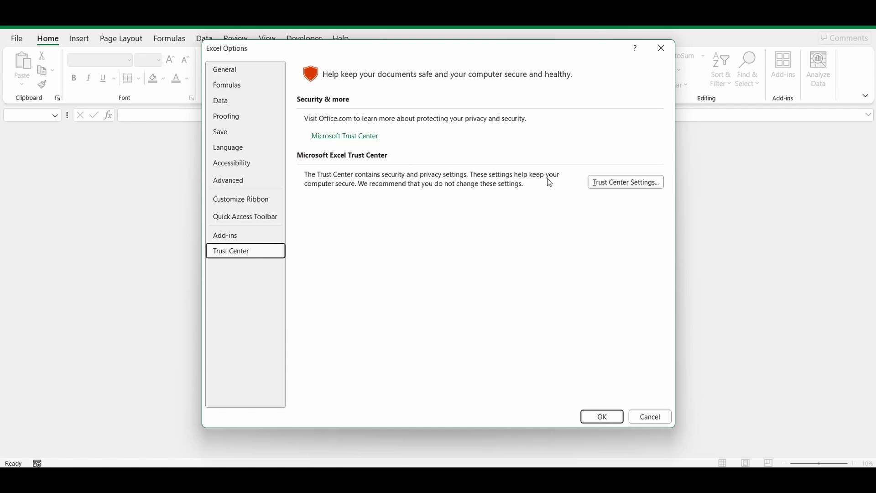
pyautogui.click(621, 184)
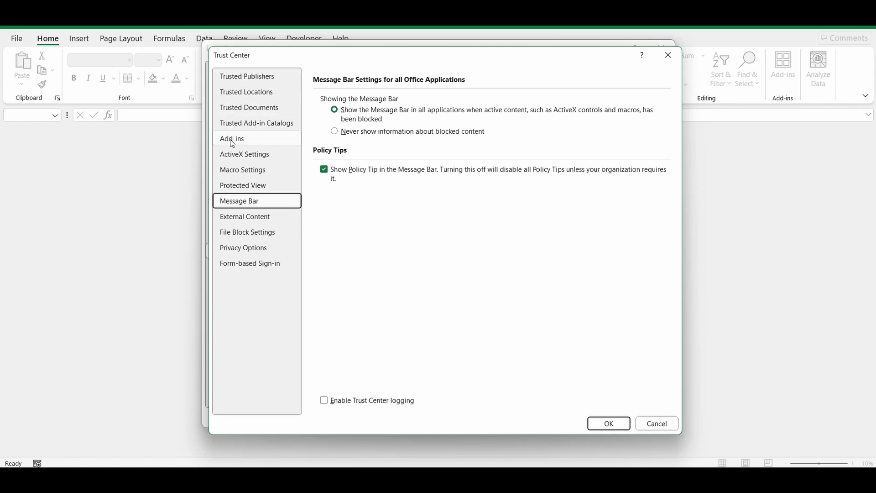
pyautogui.click(232, 139)
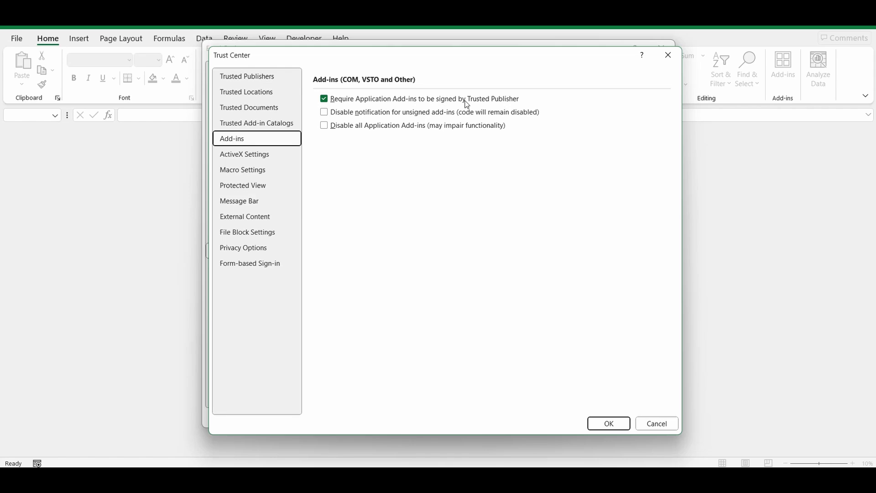
pyautogui.click(326, 101)
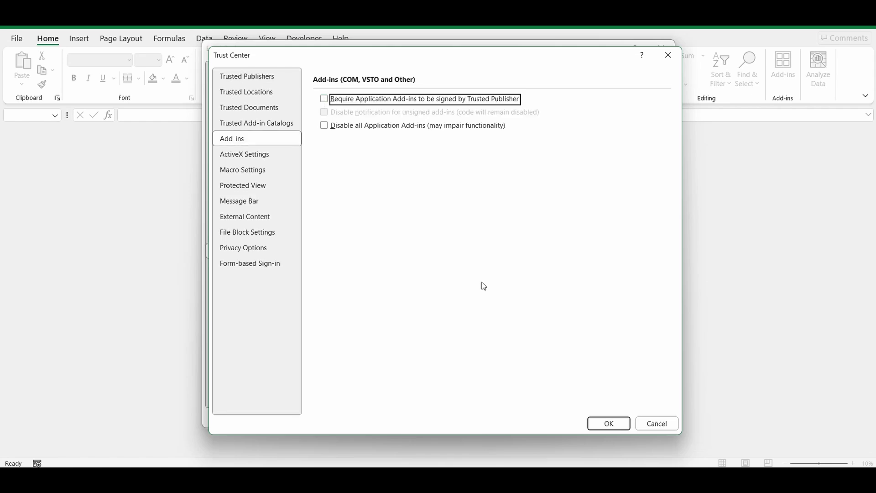
pyautogui.click(608, 424)
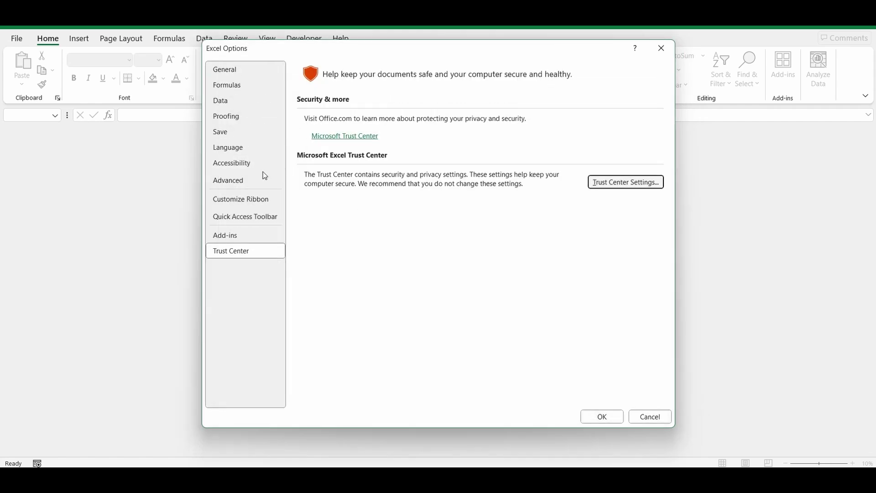
pyautogui.click(231, 240)
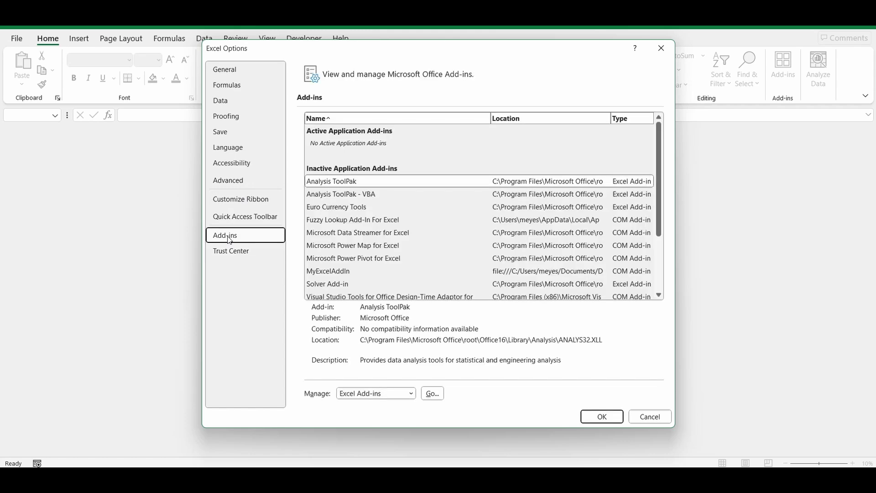
# - Load Fuzzy Lookup Add-In For Excel from COM Add-ins and show its Fuzzy Lookup tab
pyautogui.click(412, 393)
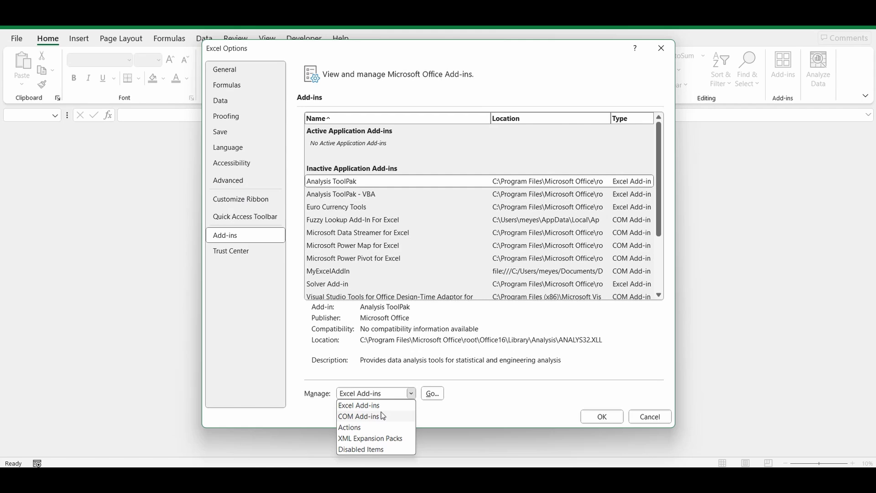
pyautogui.click(371, 417)
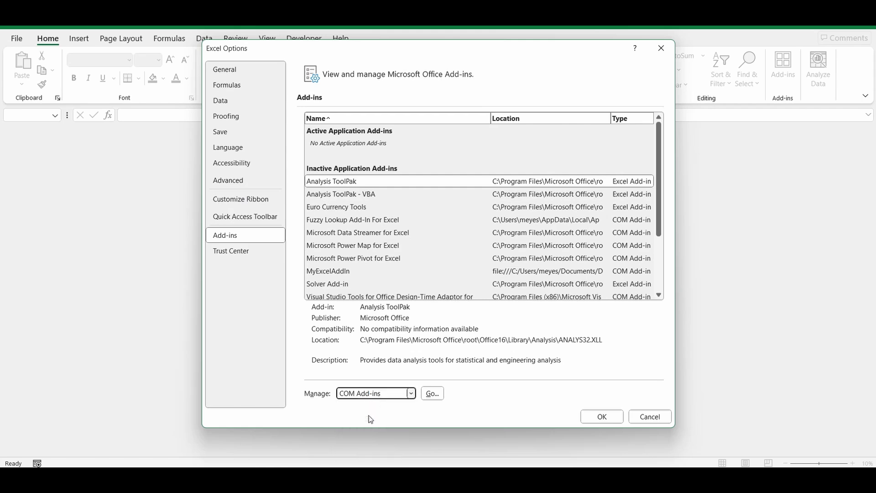
pyautogui.click(433, 395)
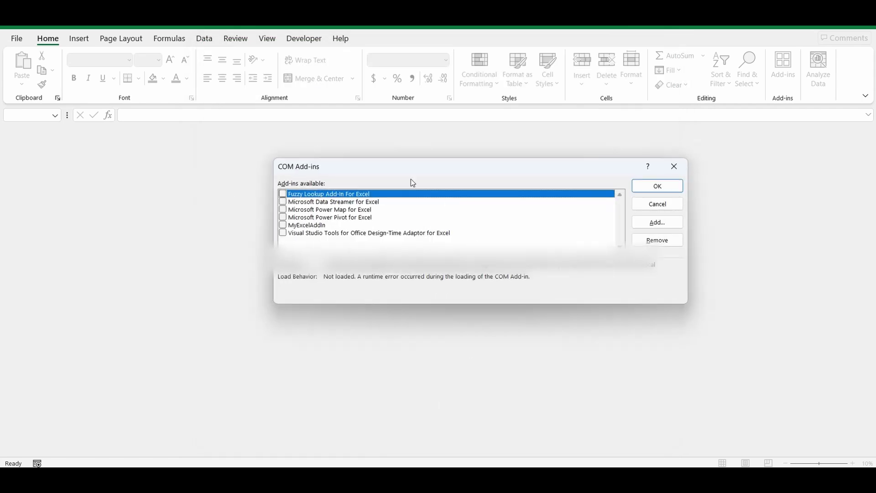
pyautogui.click(283, 194)
pyautogui.click(650, 187)
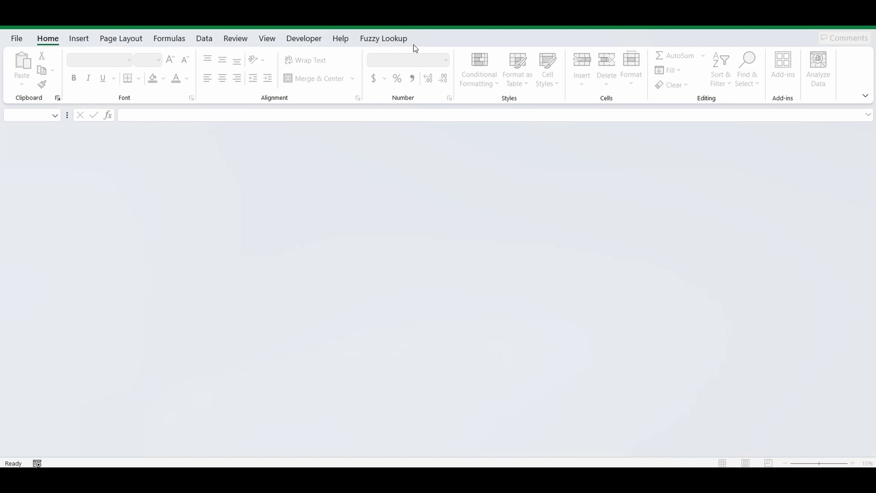
pyautogui.click(393, 41)
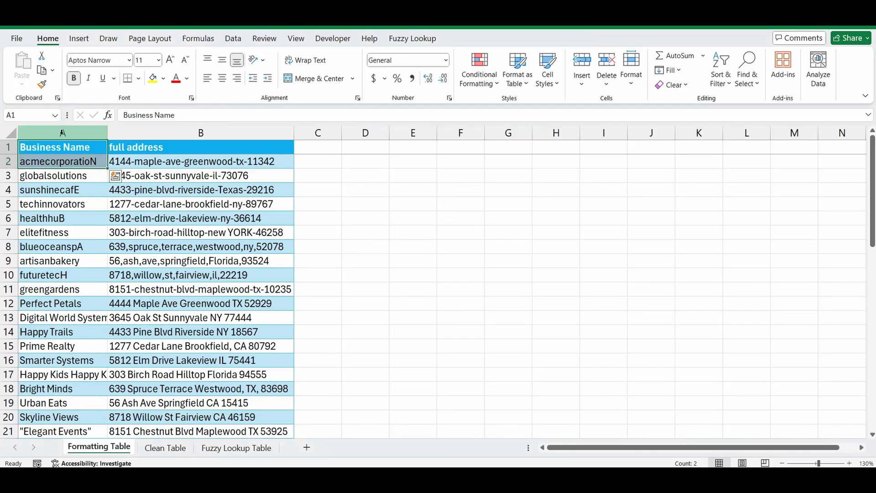
pyautogui.moveTo(63, 132); pyautogui.dragTo(201, 132)
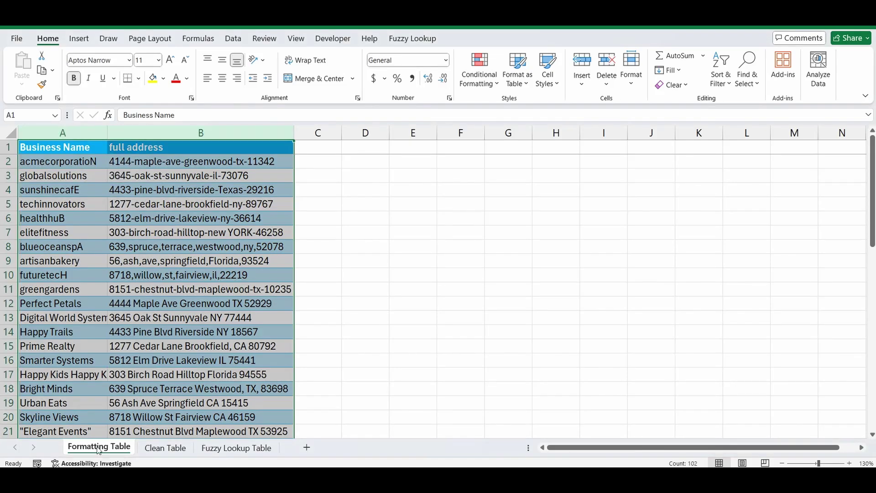
pyautogui.click(220, 453)
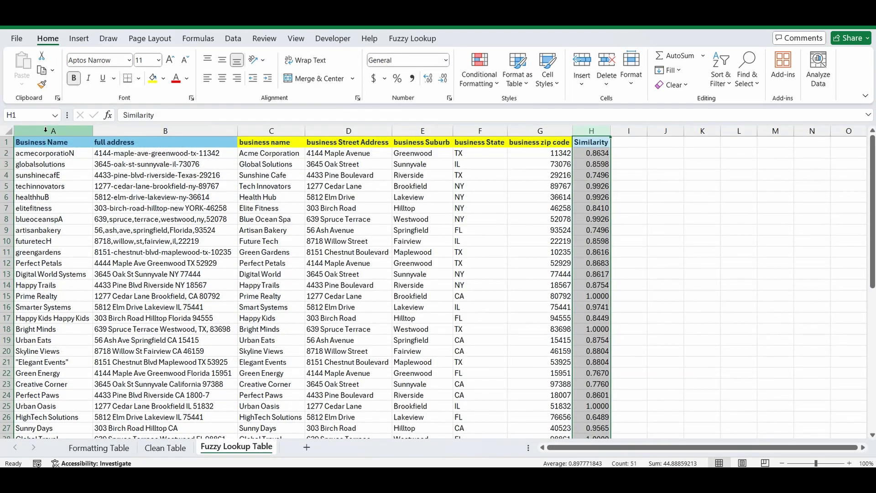
pyautogui.moveTo(46, 129); pyautogui.dragTo(150, 186)
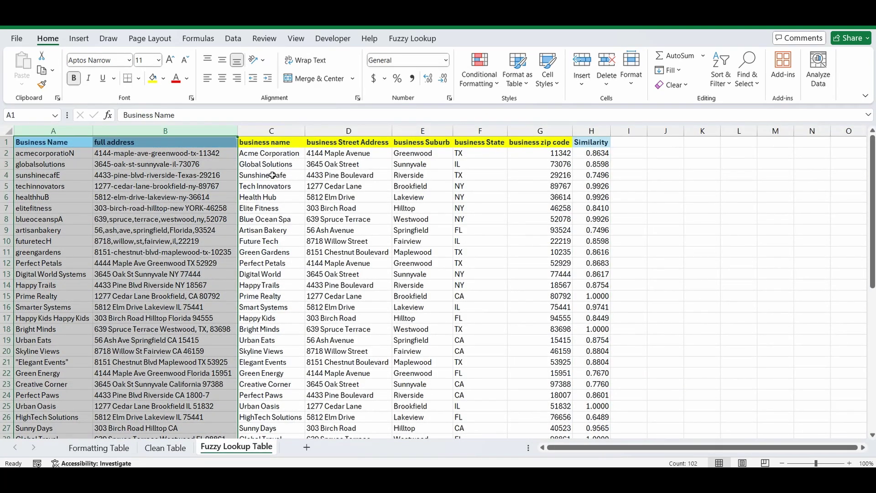
pyautogui.moveTo(270, 130); pyautogui.dragTo(547, 132)
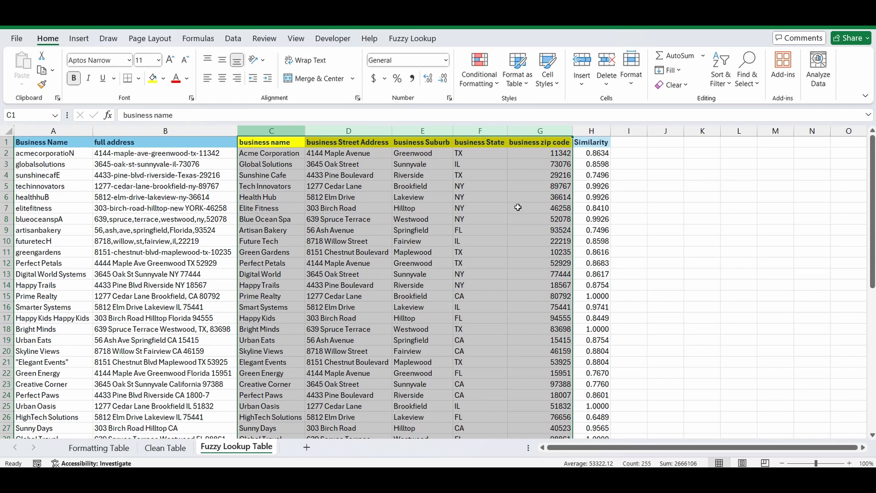
pyautogui.click(594, 130)
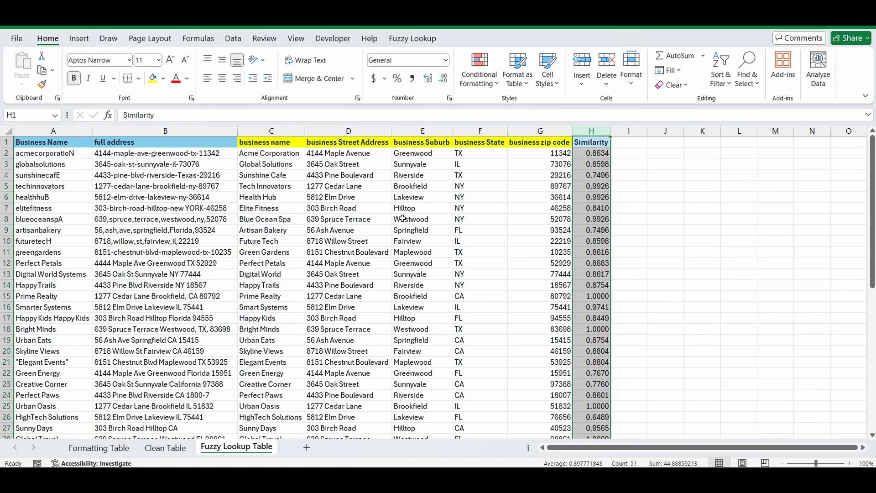
# - On the Formatting Table sheet, convert A1:B51 into a table with headers
pyautogui.click(106, 449)
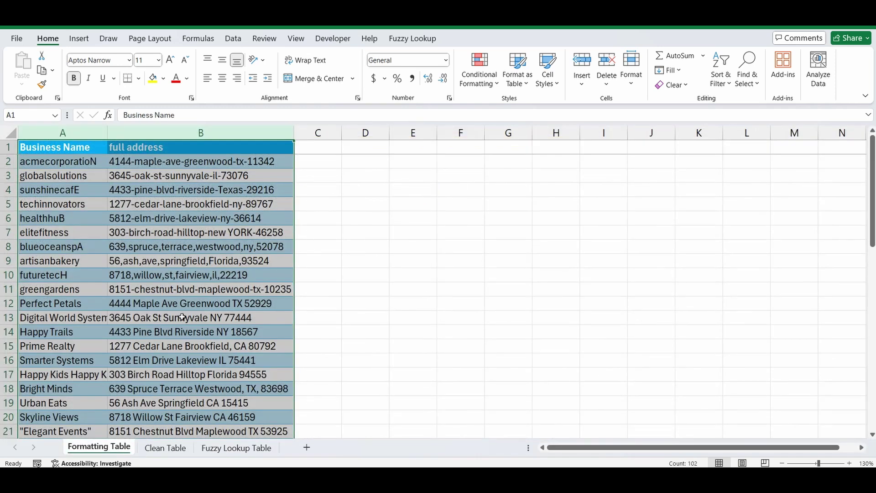
pyautogui.moveTo(57, 147); pyautogui.dragTo(145, 150)
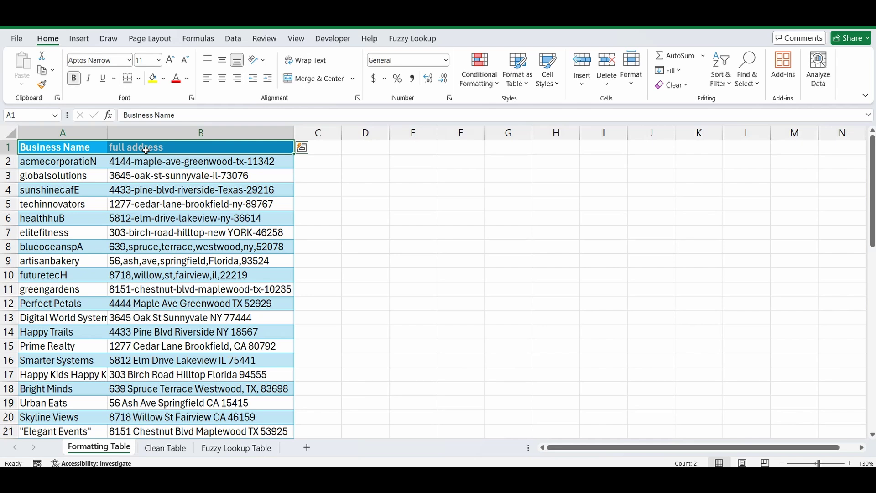
pyautogui.hotkey('ctrl', 'shift', 'Down')
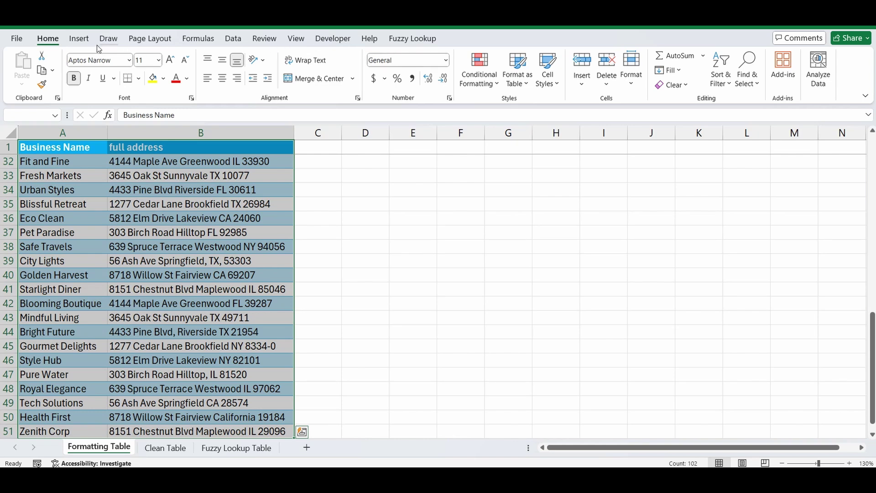
pyautogui.click(80, 39)
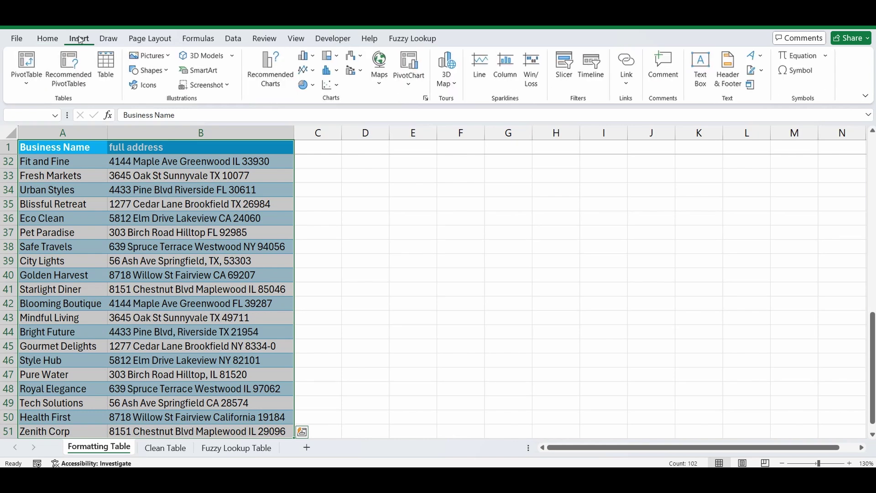
pyautogui.click(105, 68)
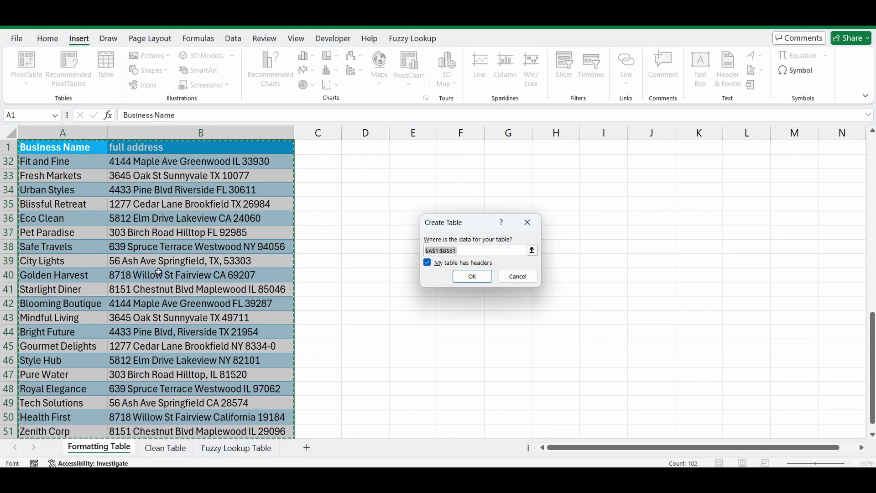
pyautogui.click(471, 276)
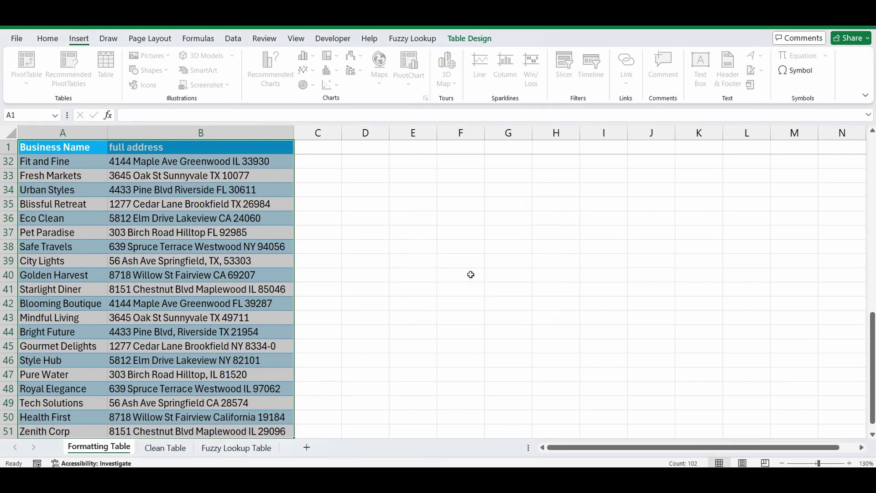
# - Name the table dirtydata and switch to the Clean Table sheet
pyautogui.click(38, 71)
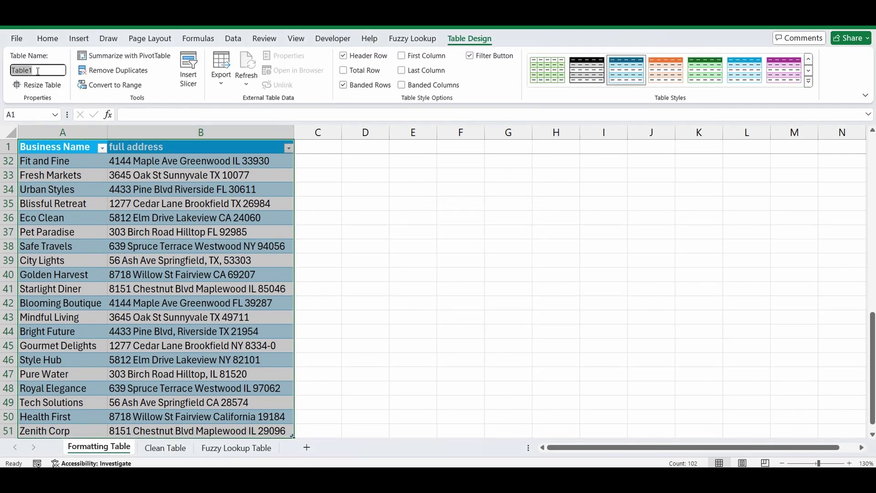
pyautogui.write('dirtydata')
pyautogui.press('Return')
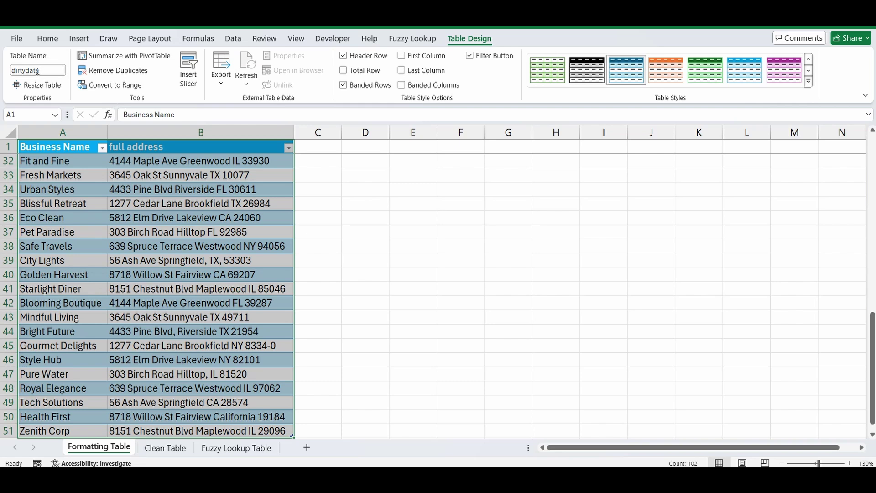
pyautogui.click(81, 159)
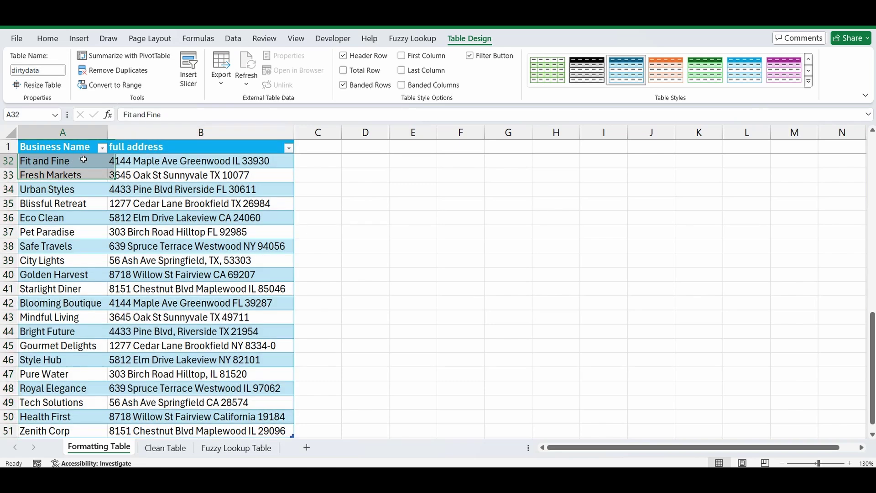
pyautogui.click(166, 447)
# - Convert the Clean Table sheet's A1:E101 business data into a table with headers
pyautogui.moveTo(32, 142); pyautogui.dragTo(378, 144)
pyautogui.hotkey('ctrl', 'shift', 'Down')
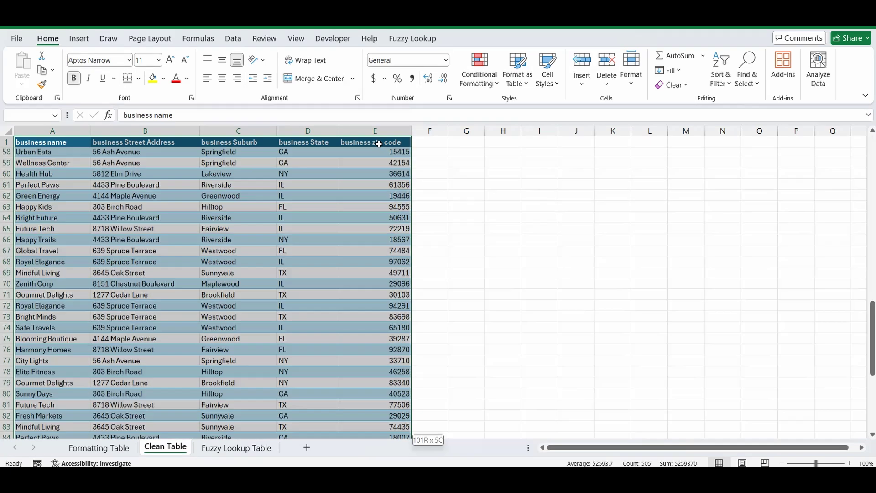
pyautogui.click(79, 38)
pyautogui.click(106, 65)
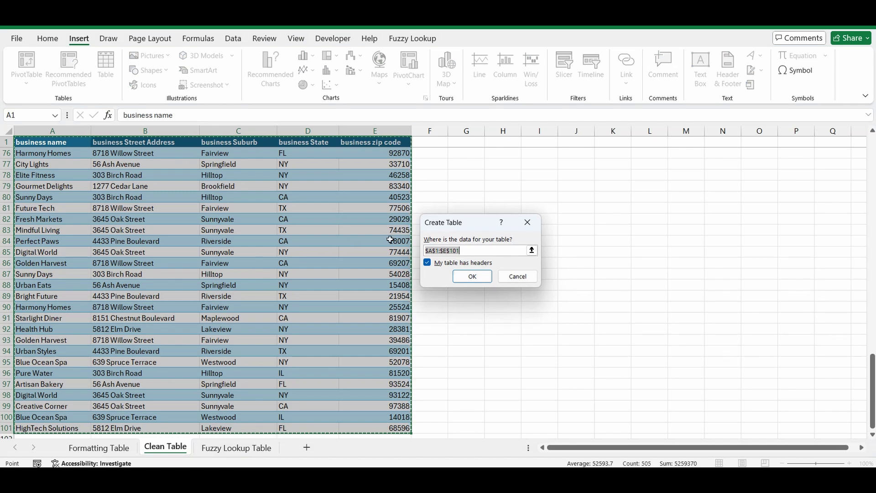
pyautogui.click(472, 277)
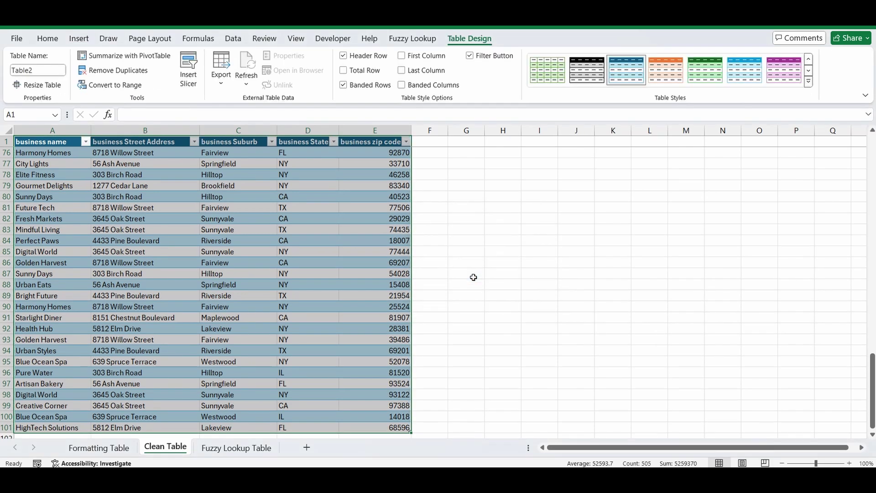
# - Name the new table cleandata
pyautogui.click(40, 70)
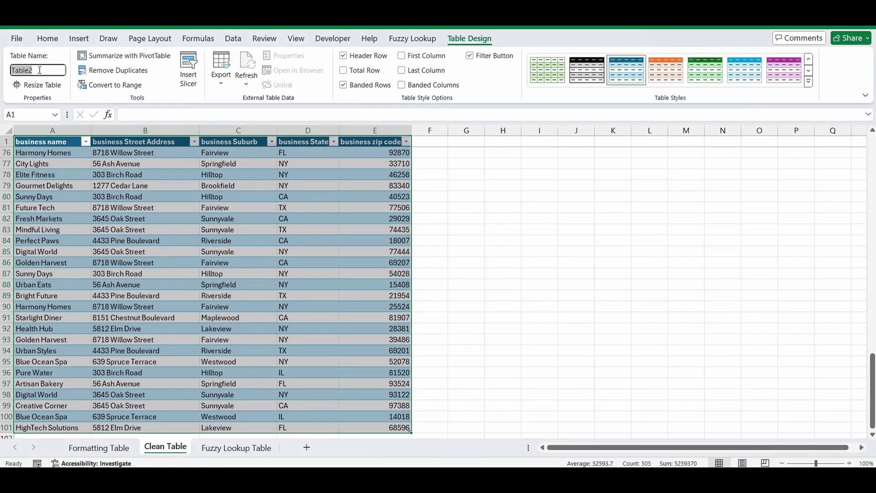
pyautogui.write('cleandata')
pyautogui.press('Return')
pyautogui.click(69, 174)
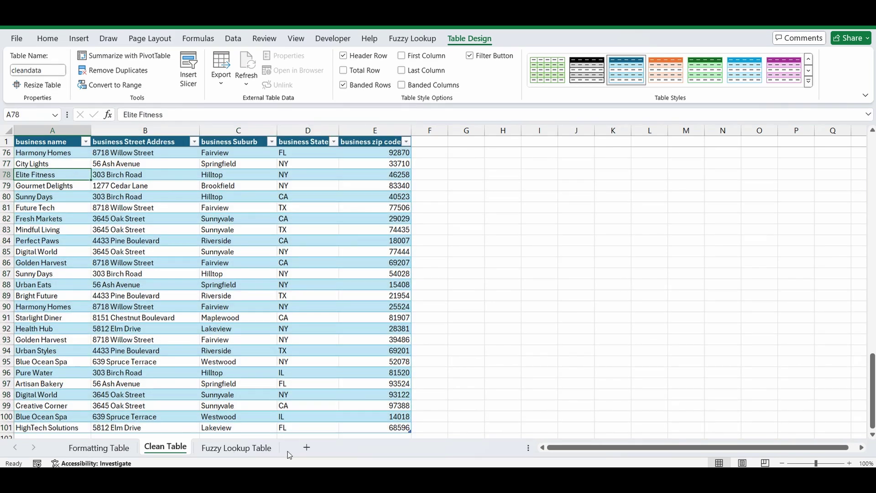
# - Add a blank Sheet1 and open the Fuzzy Lookup pane pairing dirtydata with cleandata
pyautogui.click(310, 447)
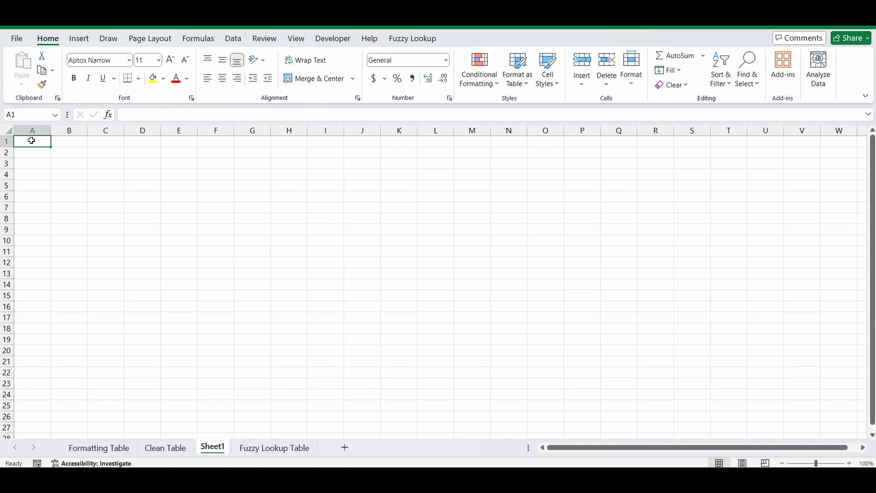
pyautogui.click(413, 39)
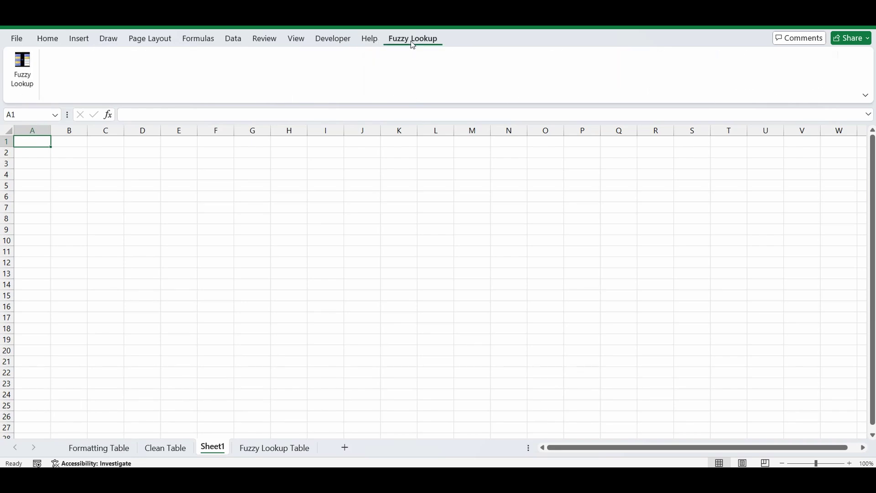
pyautogui.click(22, 63)
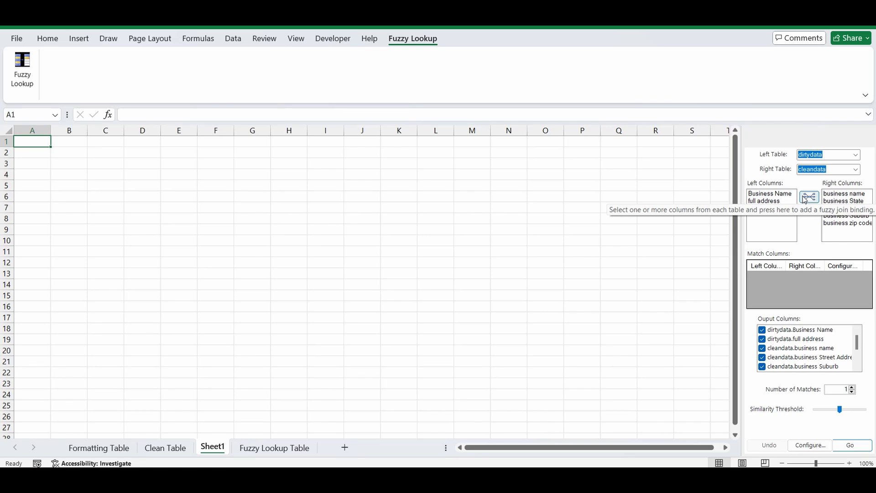
# - Keep dirtydata as the left table and join Business Name to cleandata's business name
pyautogui.click(855, 155)
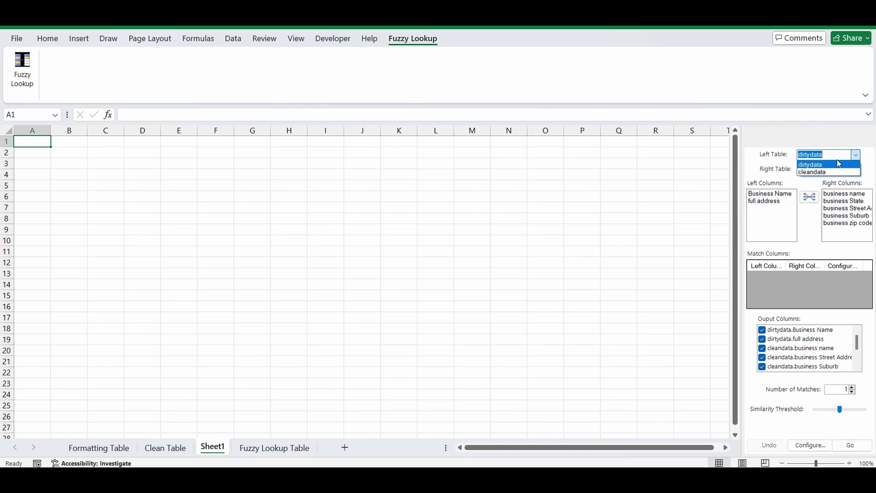
pyautogui.click(834, 163)
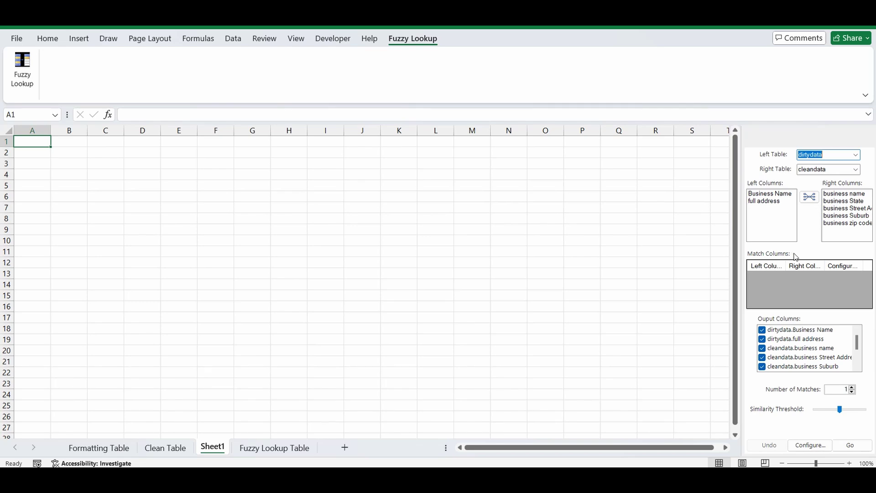
pyautogui.click(758, 195)
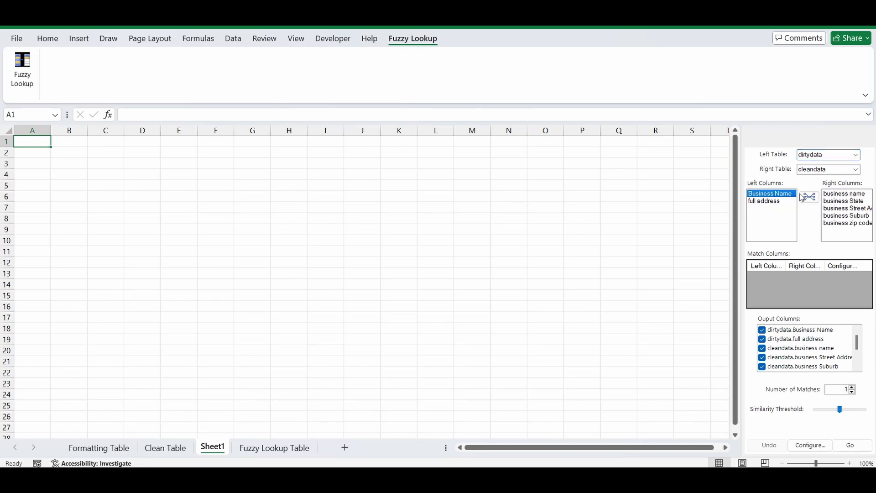
pyautogui.click(837, 198)
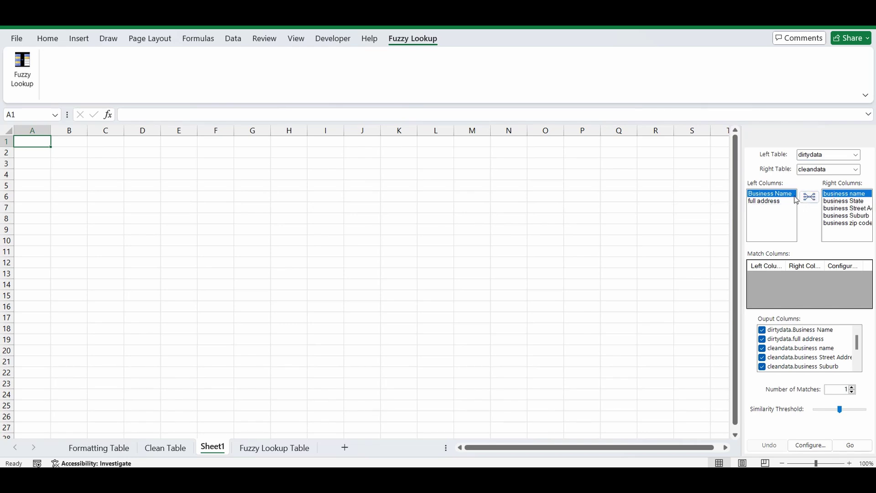
pyautogui.click(810, 197)
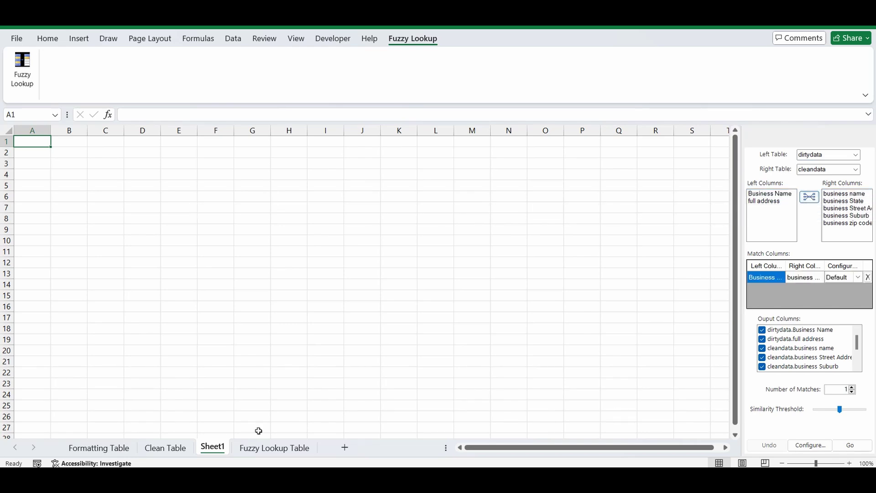
# - Join full address to the clean State, Street Address, Suburb and zip code columns
pyautogui.click(97, 451)
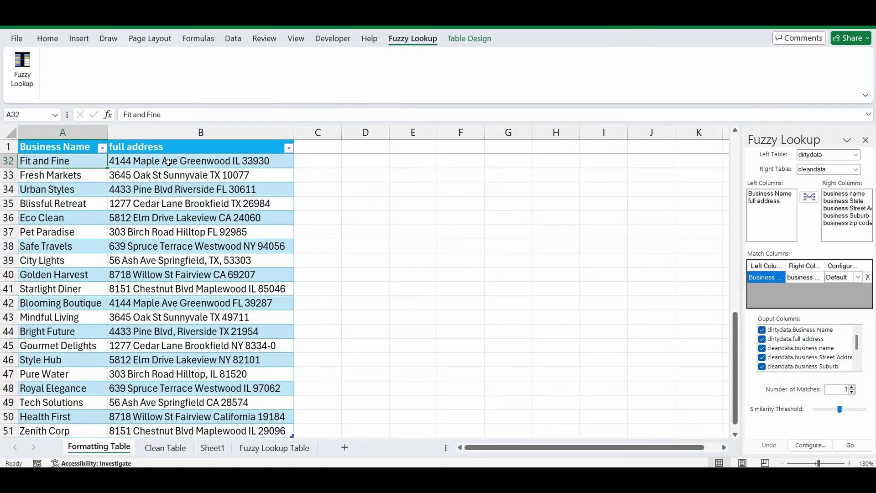
pyautogui.click(167, 451)
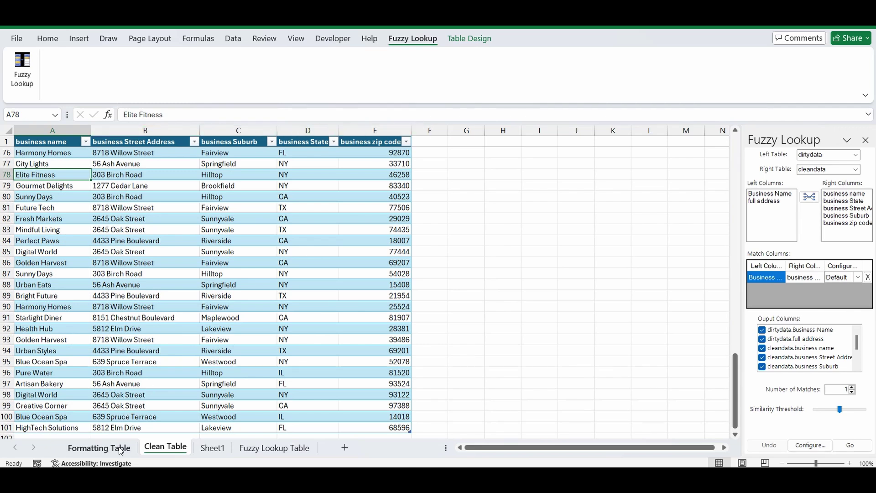
pyautogui.click(213, 447)
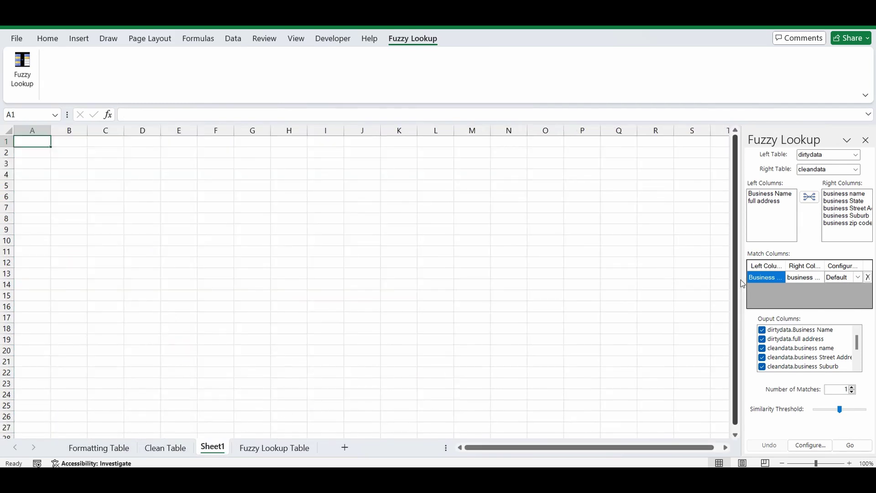
pyautogui.click(771, 201)
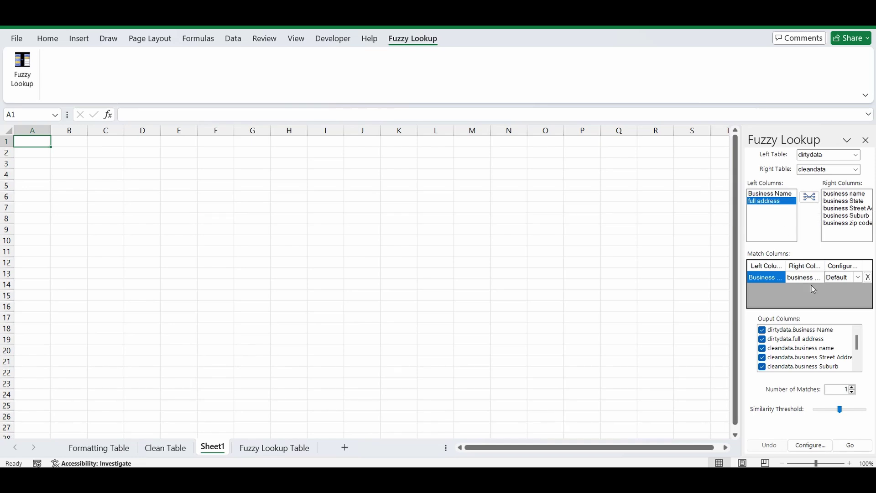
pyautogui.click(843, 202)
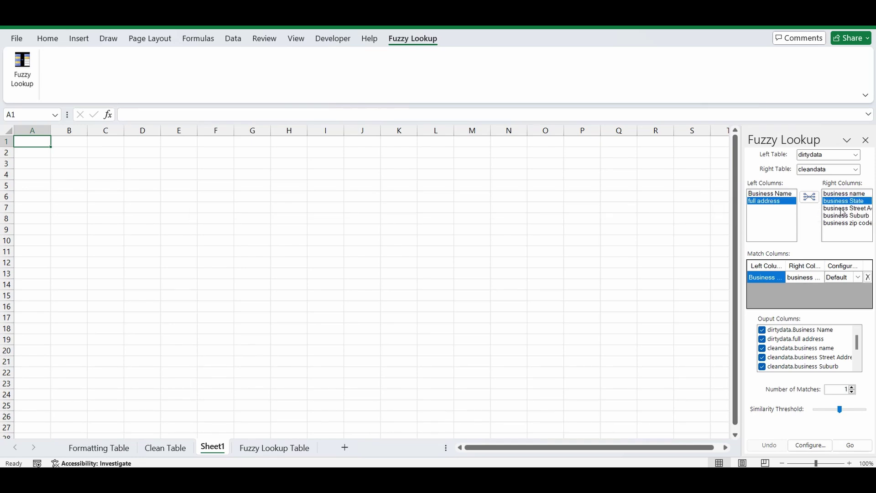
pyautogui.keyDown('ctrl'); pyautogui.click(842, 208); pyautogui.keyUp('ctrl')
pyautogui.keyDown('ctrl'); pyautogui.click(842, 216); pyautogui.keyUp('ctrl')
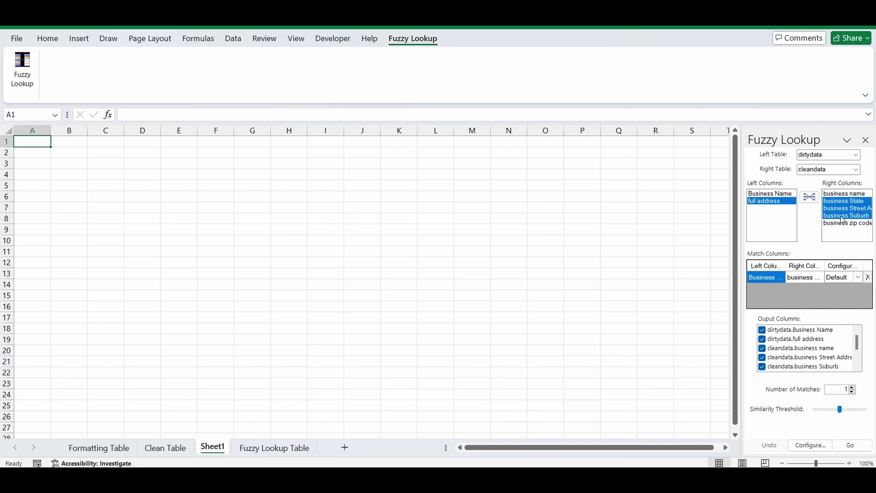
pyautogui.keyDown('ctrl'); pyautogui.click(841, 223); pyautogui.keyUp('ctrl')
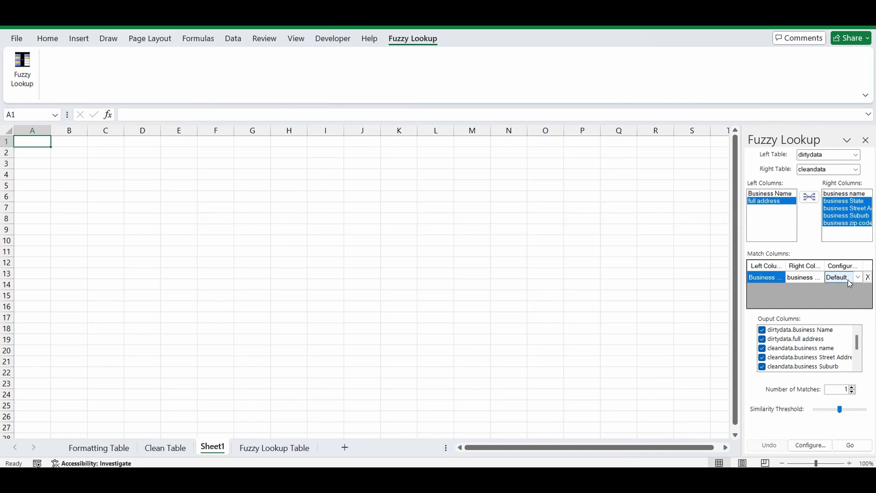
pyautogui.click(809, 198)
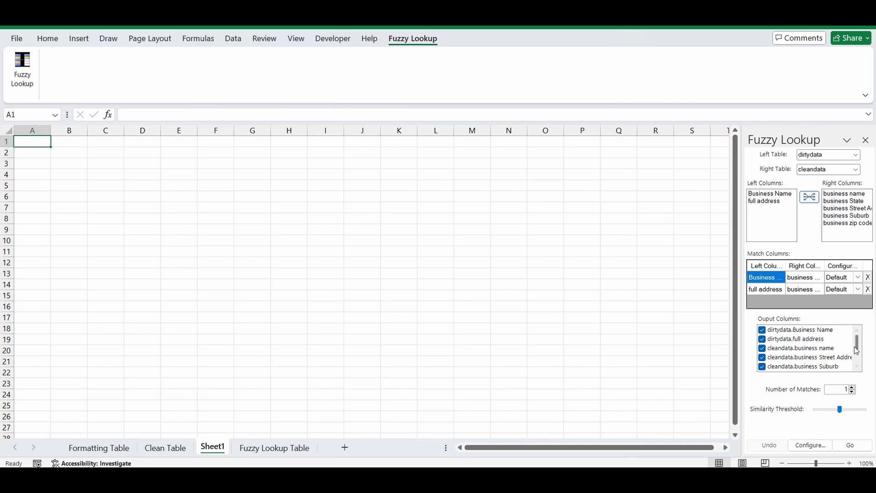
# - Scroll the output column list and leave business State ticked alongside FuzzyLookup.Similarity
pyautogui.moveTo(857, 343); pyautogui.dragTo(862, 363)
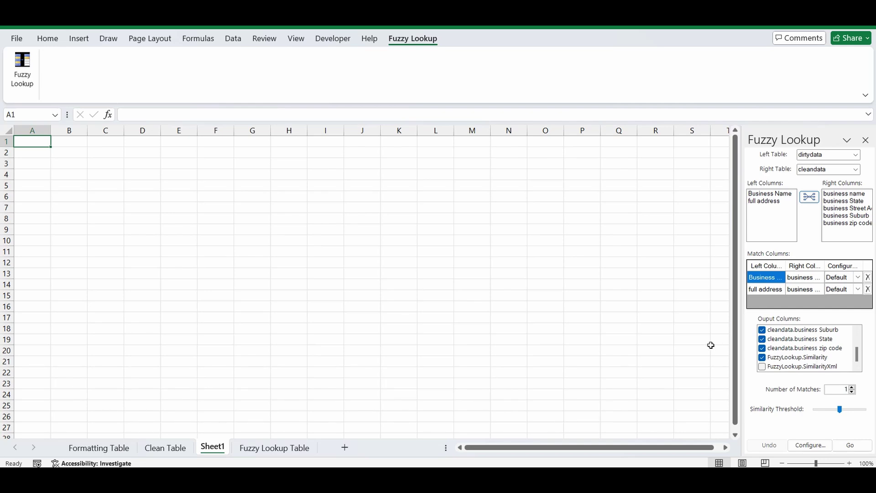
pyautogui.click(763, 341)
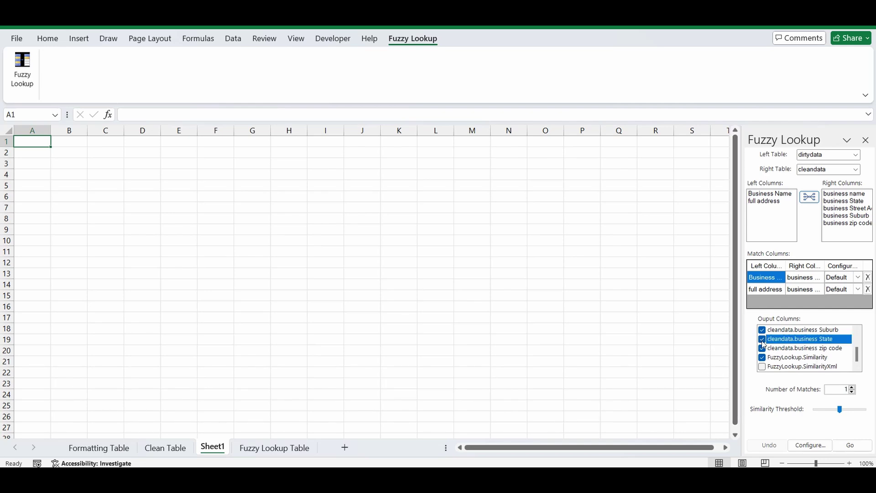
pyautogui.click(764, 341)
pyautogui.click(763, 340)
# - Output the fuzzy-matched results to Sheet1 and AutoFit columns A–H
pyautogui.click(851, 445)
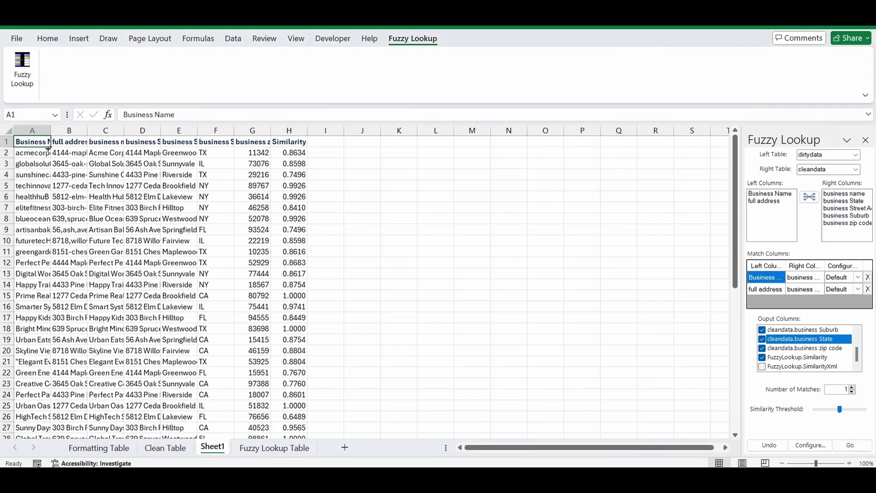
pyautogui.moveTo(32, 130); pyautogui.dragTo(286, 131)
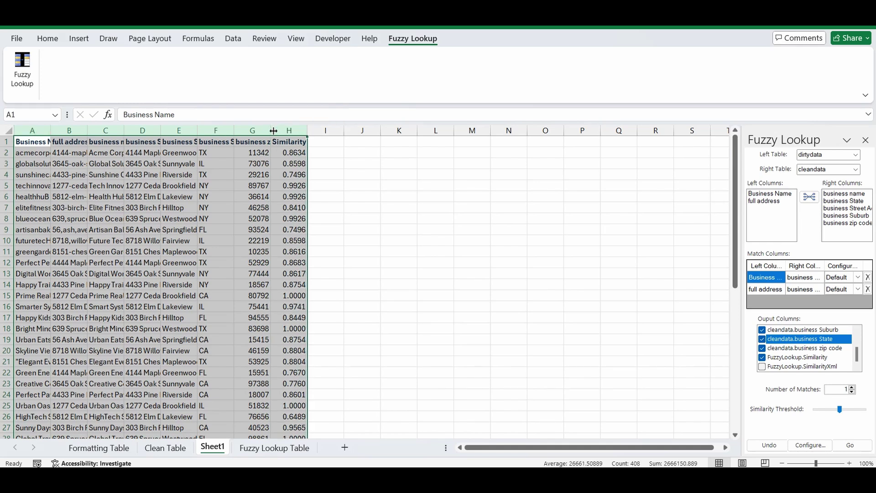
pyautogui.doubleClick(308, 130)
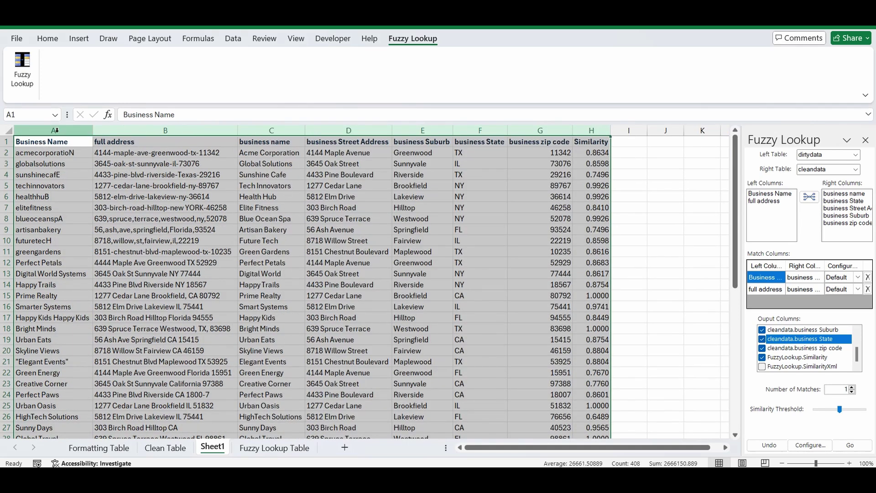
# - Select the entire results table from its header row down to the last row
pyautogui.moveTo(45, 130); pyautogui.dragTo(169, 131)
pyautogui.moveTo(271, 131); pyautogui.dragTo(539, 131)
pyautogui.scroll(-4, 594, 219)
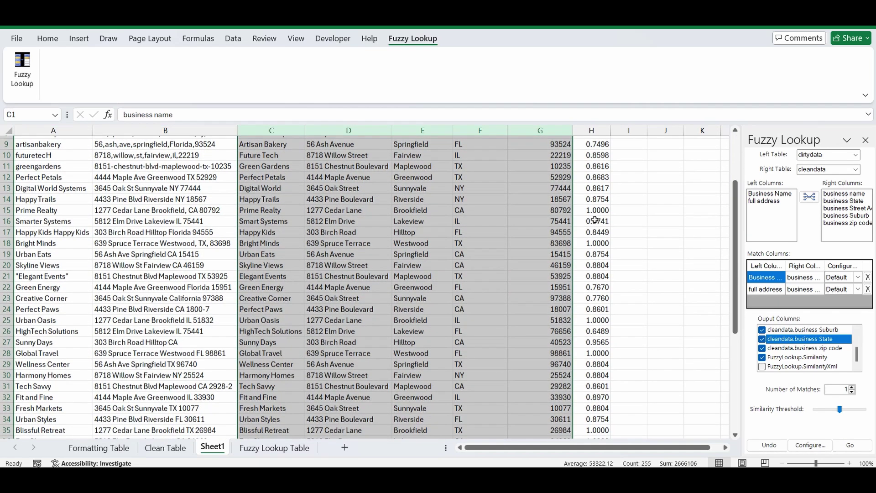
pyautogui.scroll(4, 591, 245)
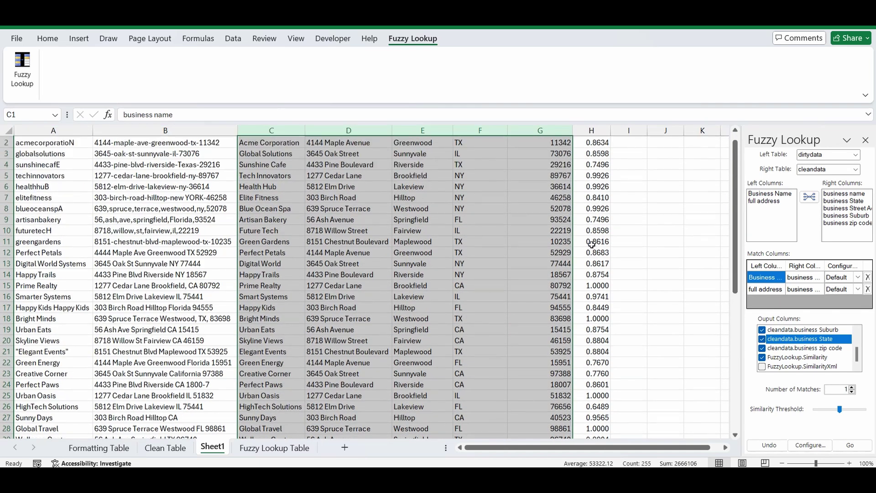
pyautogui.moveTo(29, 143); pyautogui.dragTo(596, 141)
pyautogui.hotkey('ctrl', 'shift', 'Down')
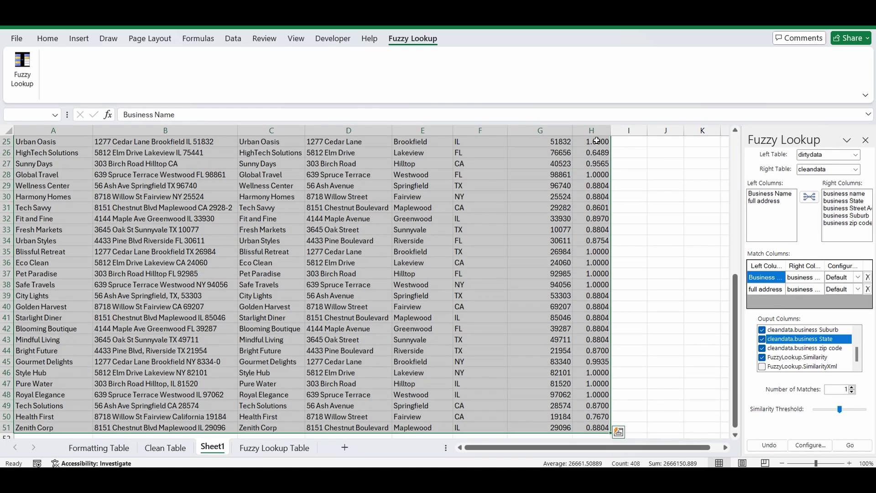
pyautogui.scroll(8, 594, 150)
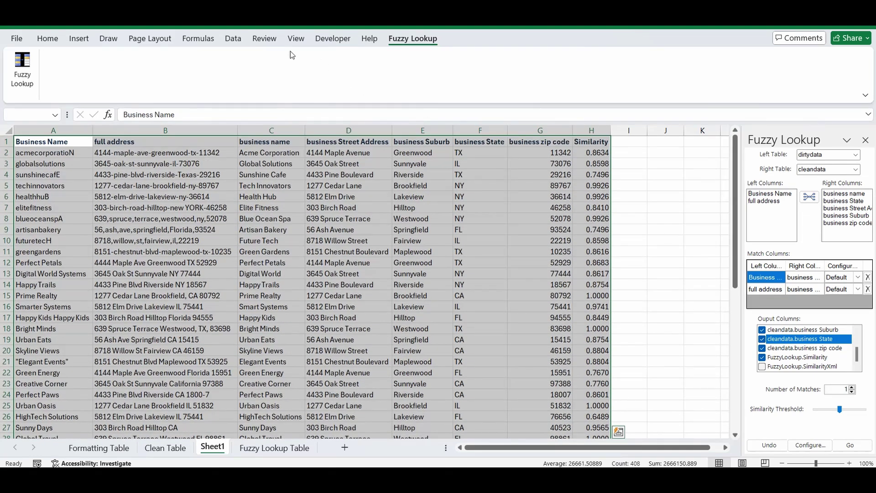
# - Sort the results by Similarity, Largest to Smallest, then select the 1.0000 scores in H2:H12
pyautogui.click(234, 39)
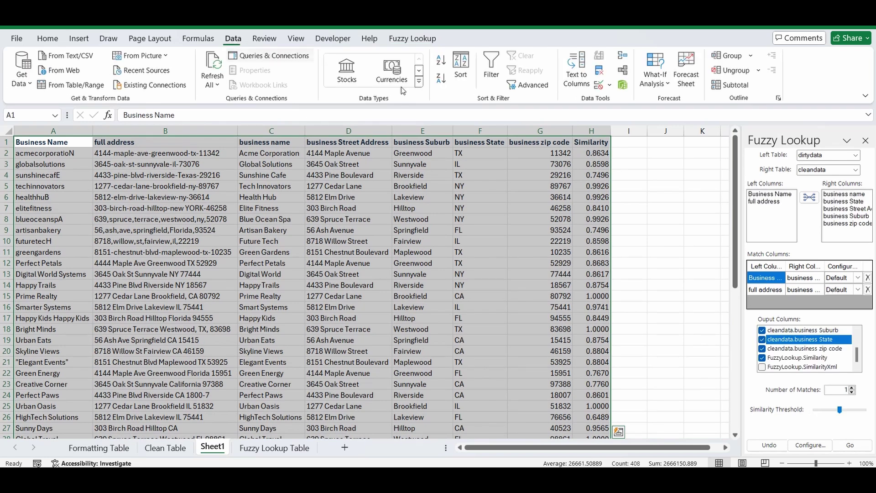
pyautogui.click(461, 68)
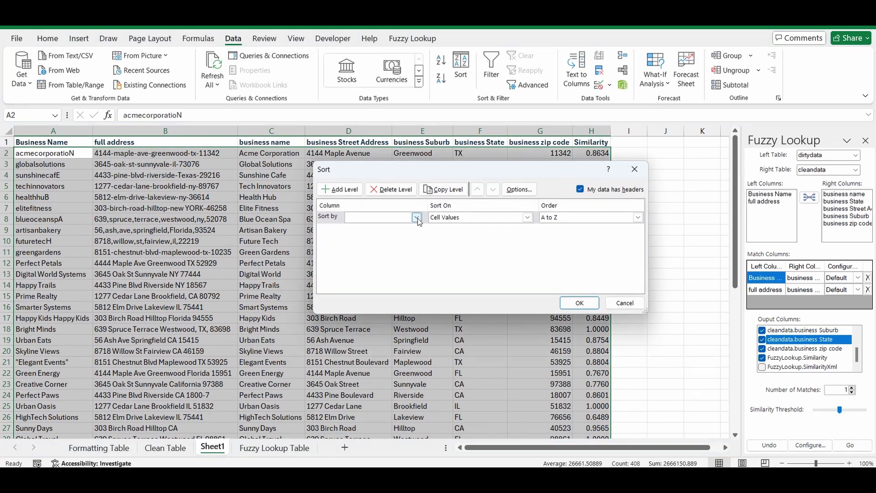
pyautogui.click(416, 218)
pyautogui.click(366, 283)
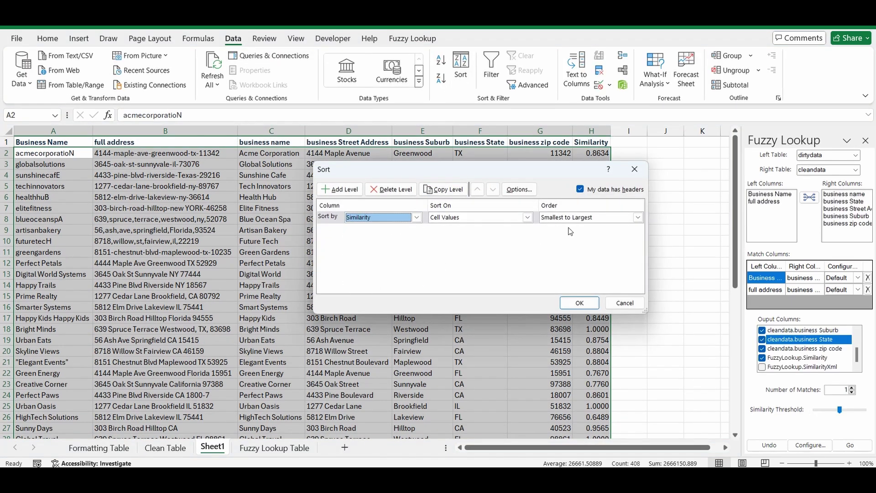
pyautogui.click(638, 217)
pyautogui.click(565, 232)
pyautogui.click(577, 303)
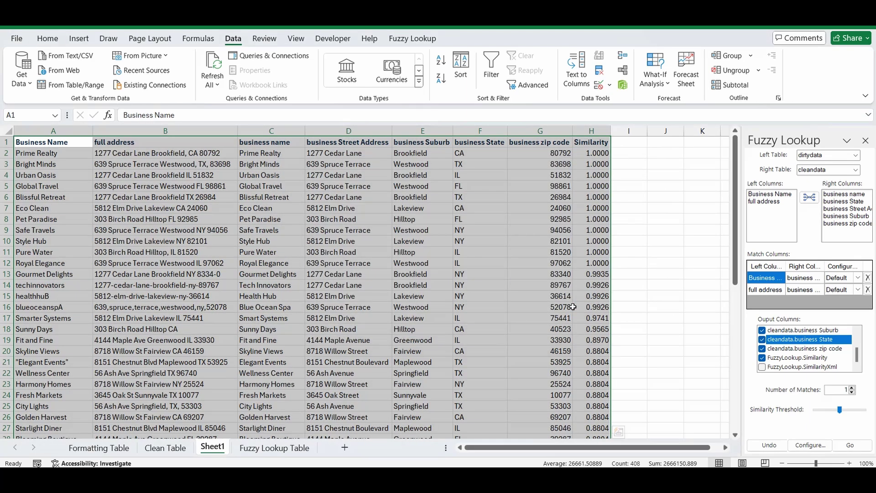
pyautogui.moveTo(602, 151); pyautogui.dragTo(593, 267)
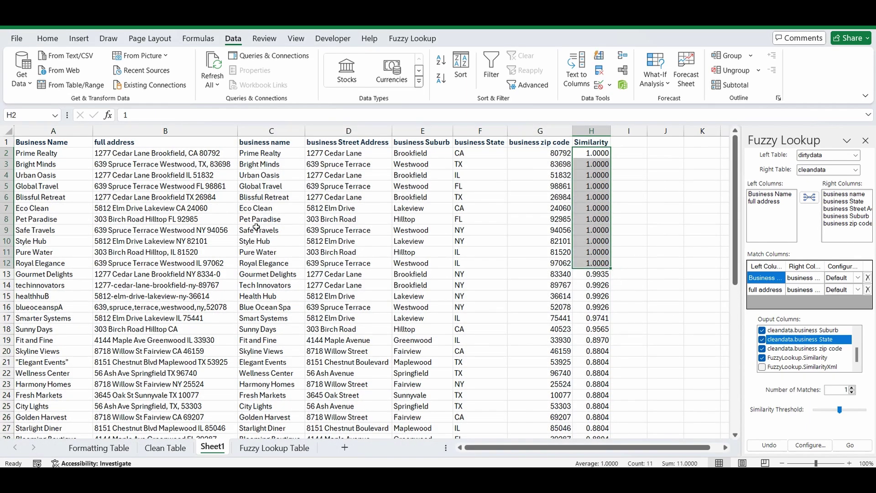
pyautogui.scroll(-3, 320, 216)
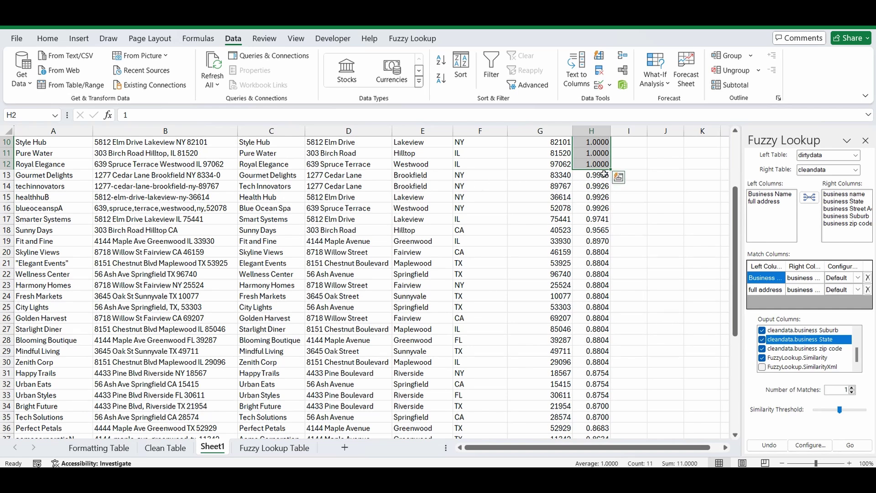
pyautogui.moveTo(590, 176); pyautogui.dragTo(600, 429)
pyautogui.scroll(-2, 601, 401)
pyautogui.scroll(-2, 603, 387)
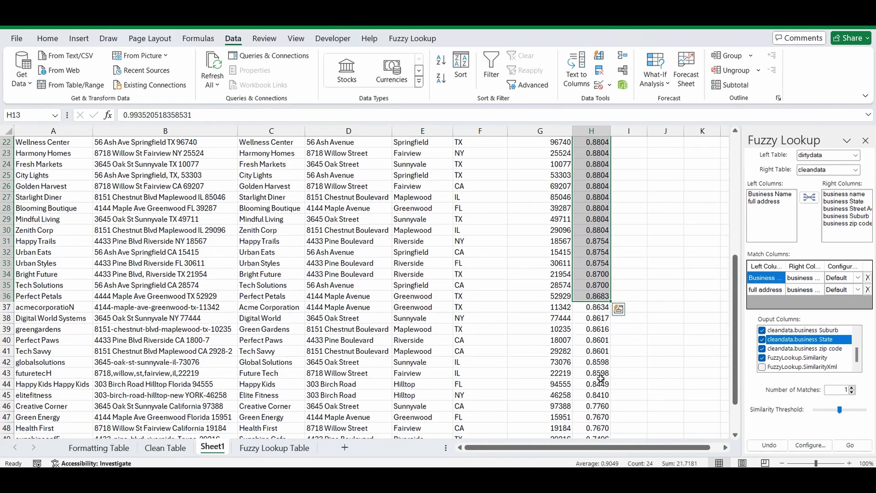
pyautogui.moveTo(601, 388); pyautogui.dragTo(587, 243)
pyautogui.scroll(-4, 589, 337)
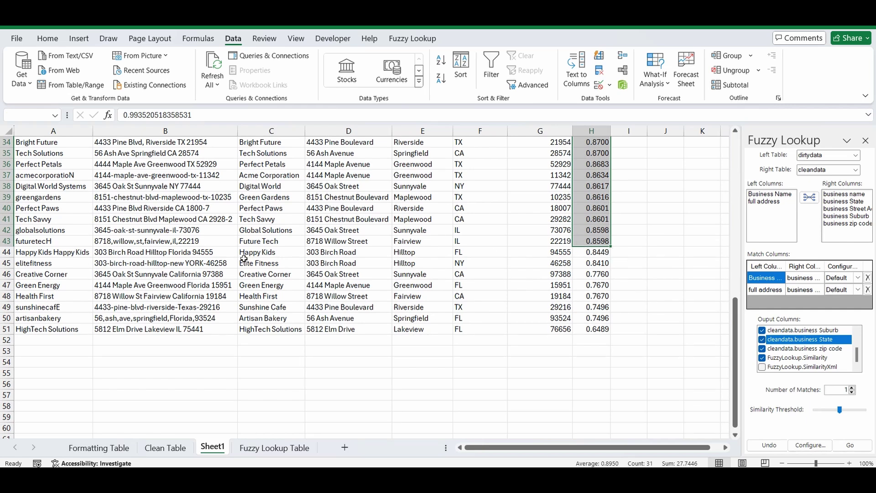
pyautogui.scroll(11, 583, 280)
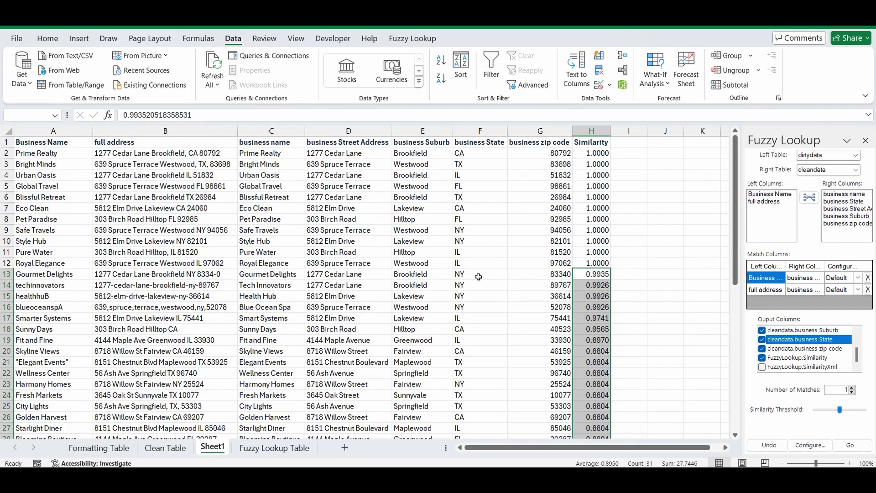
pyautogui.scroll(-10, 381, 258)
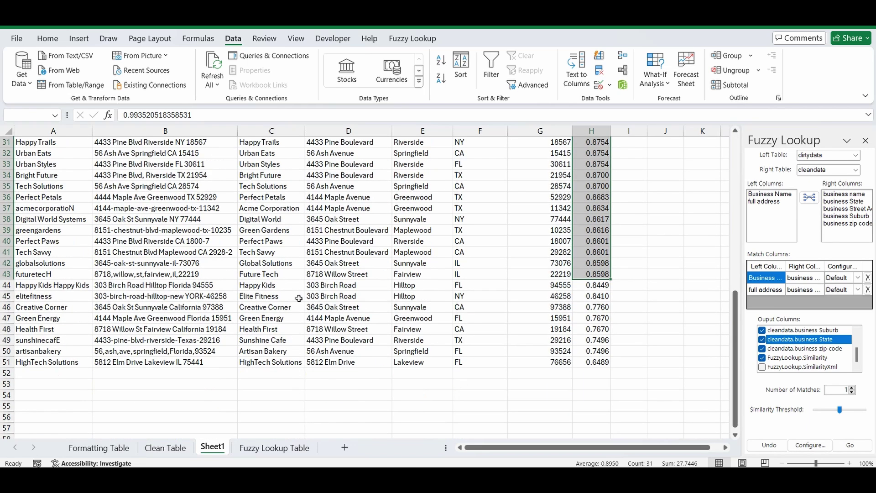
pyautogui.click(54, 286)
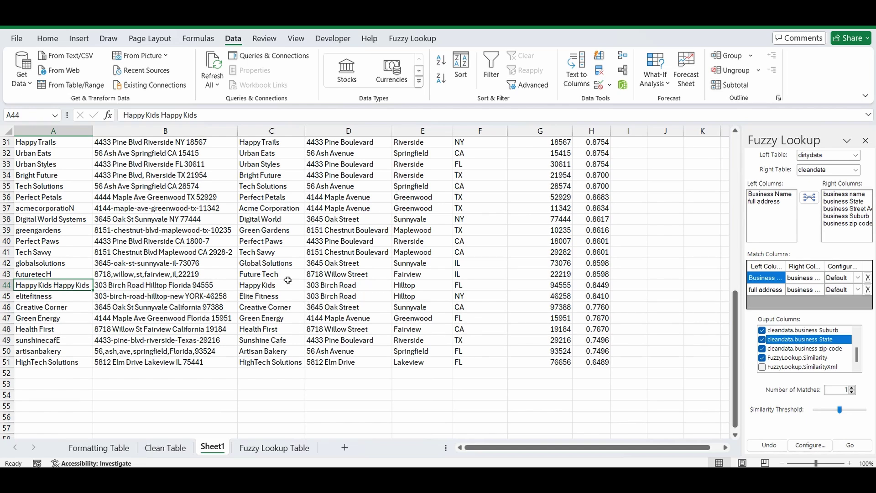
pyautogui.click(273, 285)
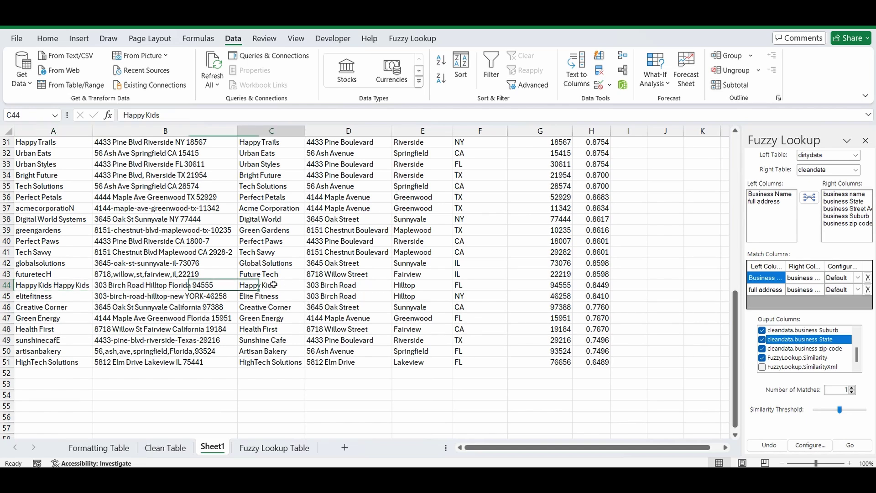
pyautogui.click(136, 286)
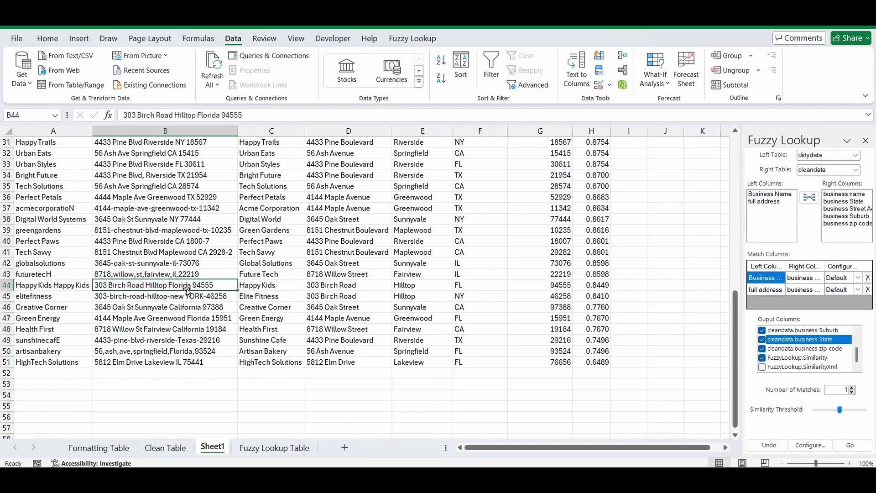
pyautogui.click(471, 285)
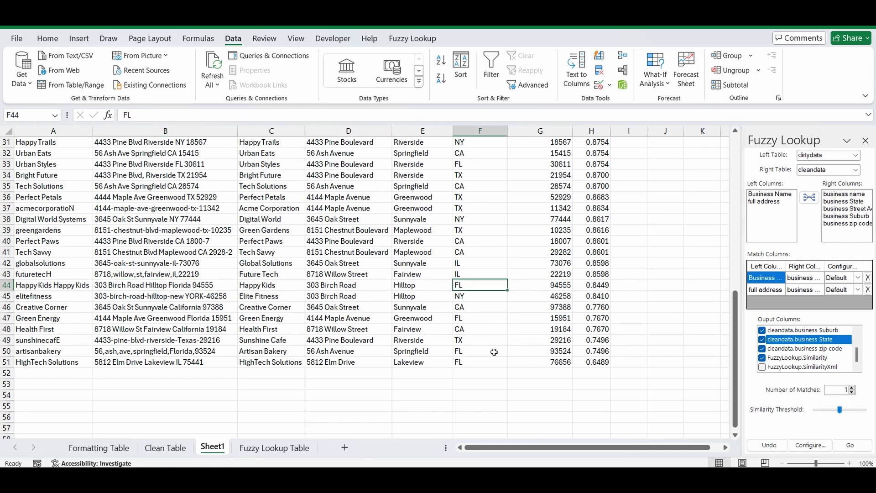
pyautogui.scroll(3, 494, 347)
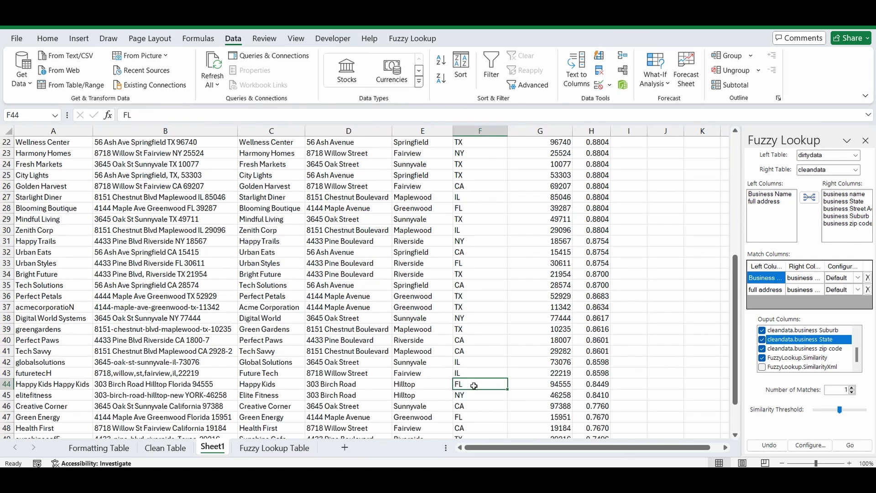
pyautogui.scroll(-1, 616, 380)
pyautogui.click(590, 359)
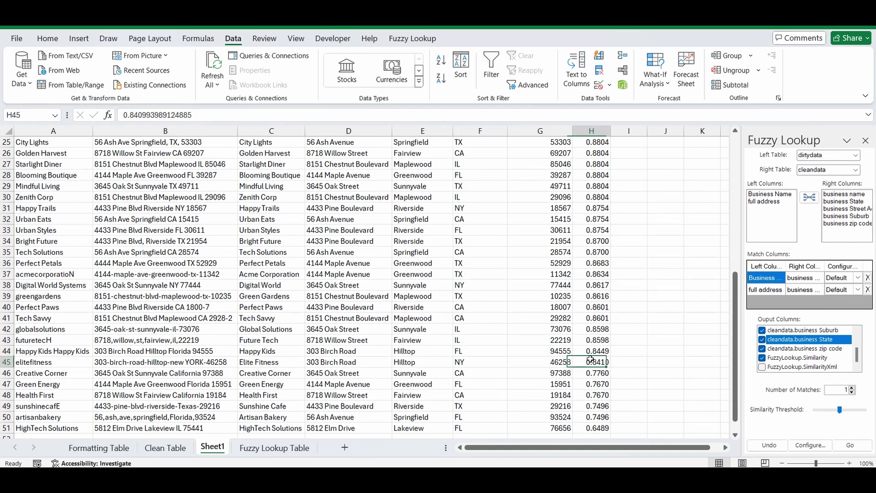
pyautogui.moveTo(590, 360); pyautogui.dragTo(78, 360)
pyautogui.scroll(8, 157, 336)
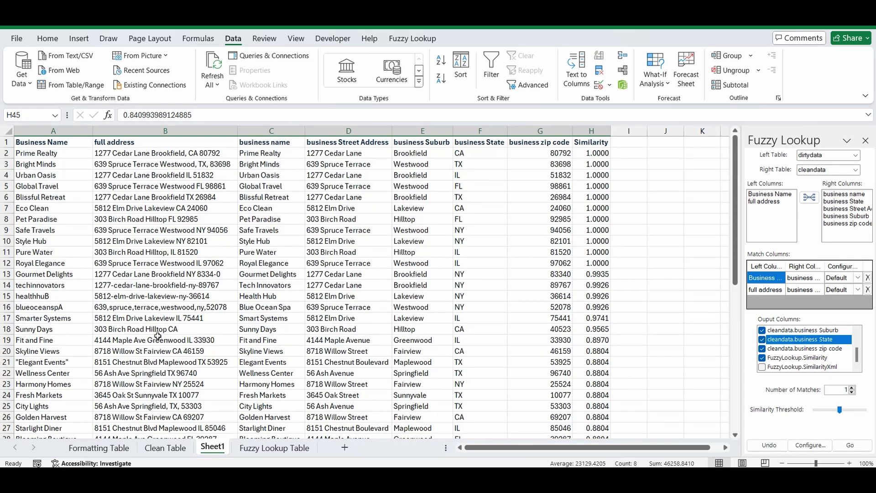